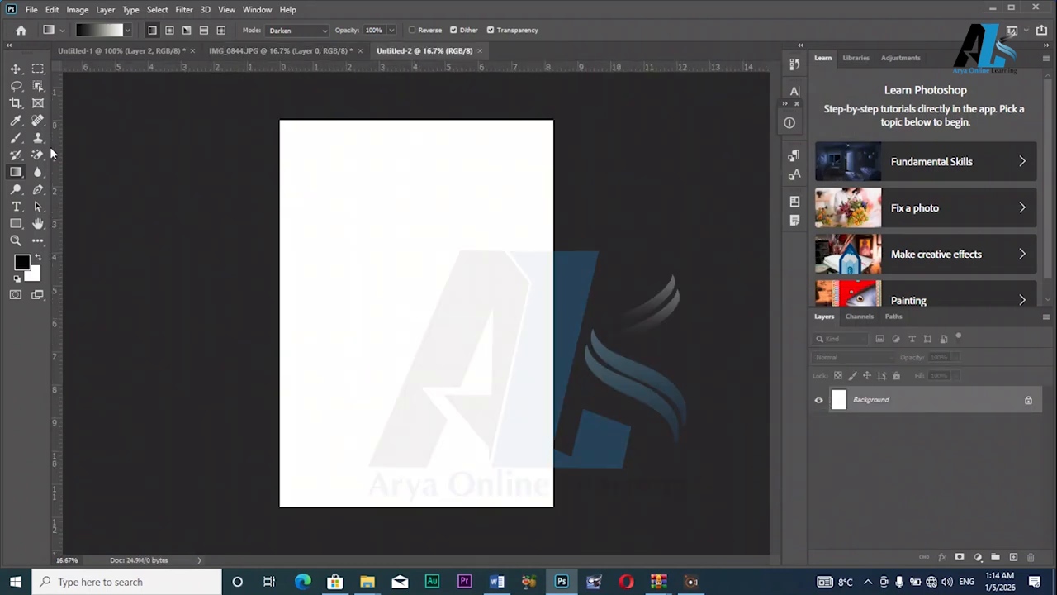
- Set the gradient to the Foreground to Transparent preset from the Basics group
{"action": "left_click", "coordinate": [103, 31]}
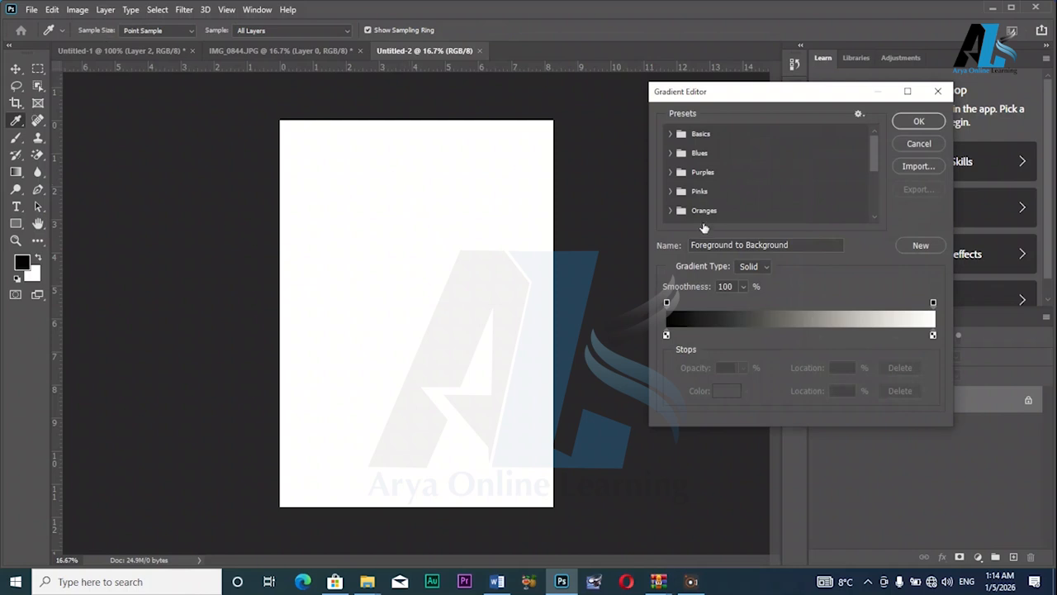
{"action": "left_click", "coordinate": [671, 134]}
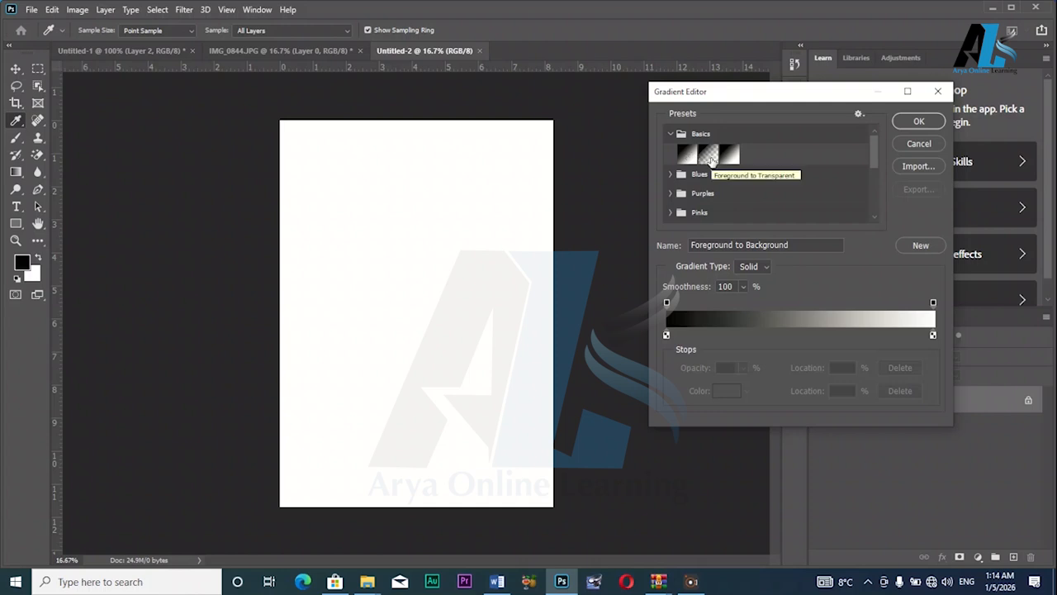
{"action": "left_click", "coordinate": [709, 157]}
{"action": "left_click", "coordinate": [682, 180]}
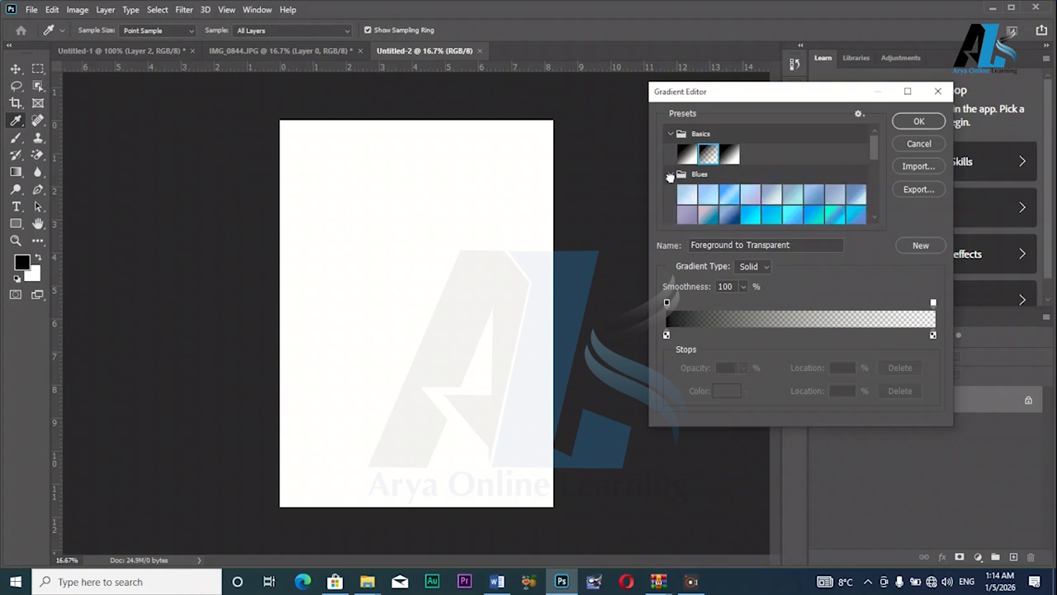
{"action": "left_click", "coordinate": [673, 172]}
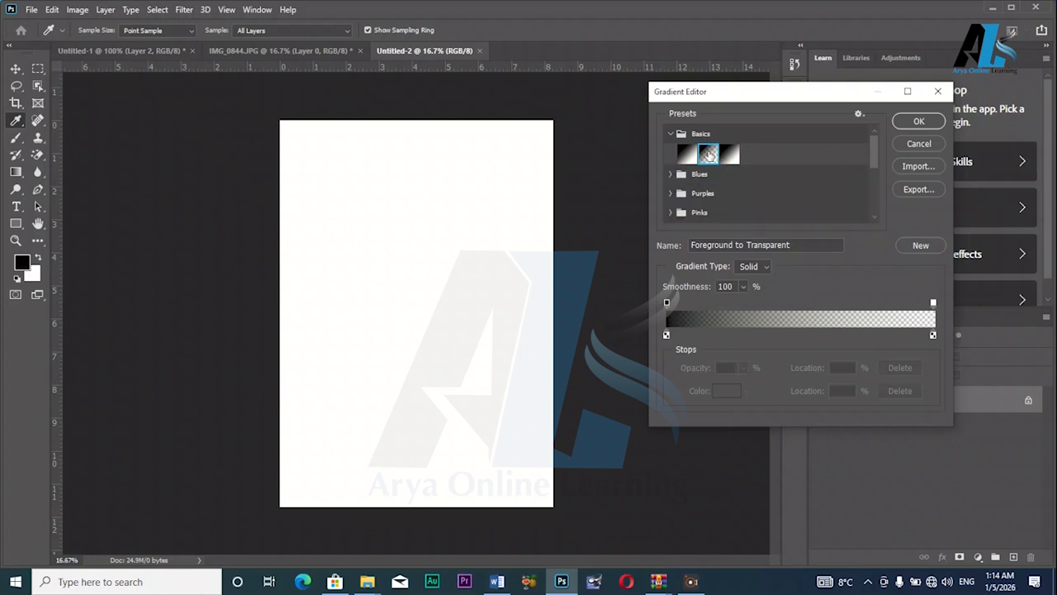
{"action": "left_click", "coordinate": [916, 122]}
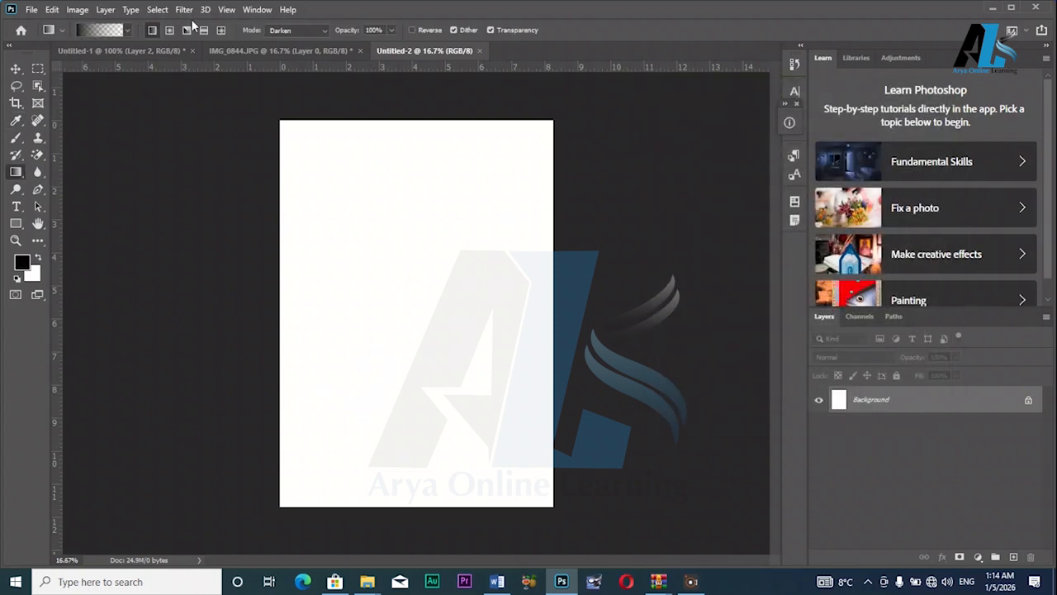
- Load the Foreground to Background preset from Basics and set its starting colour stop to orange-yellow f7bb0c
{"action": "left_click", "coordinate": [120, 33]}
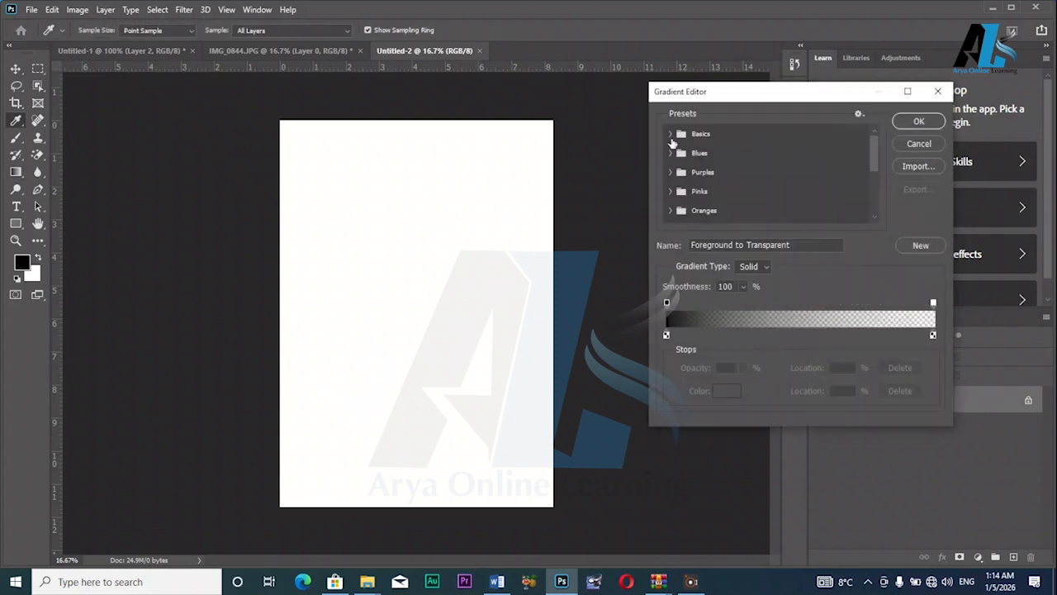
{"action": "left_click", "coordinate": [670, 134]}
{"action": "left_click", "coordinate": [686, 154]}
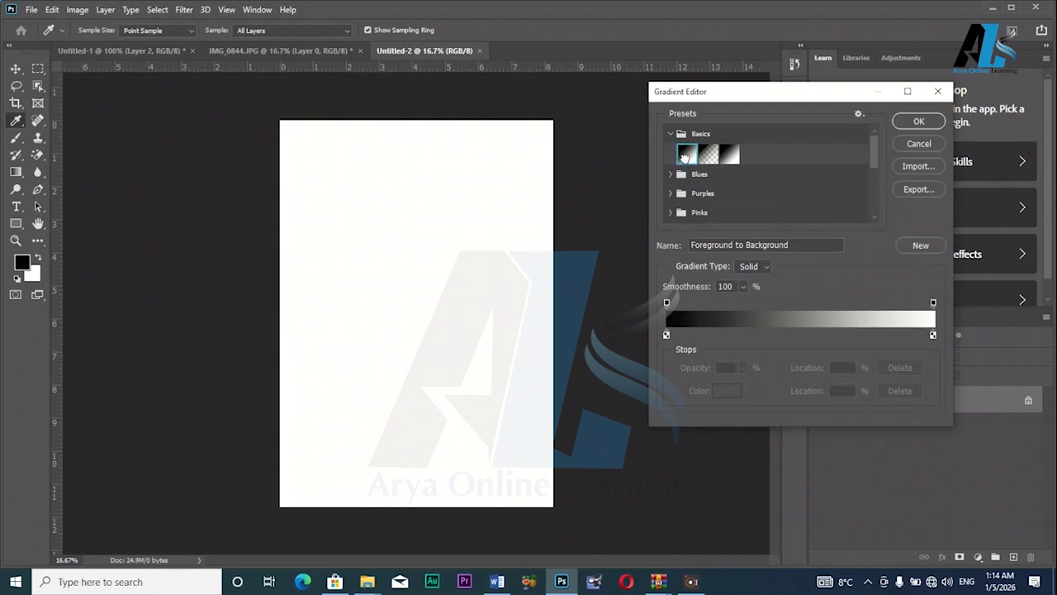
{"action": "double_click", "coordinate": [667, 335]}
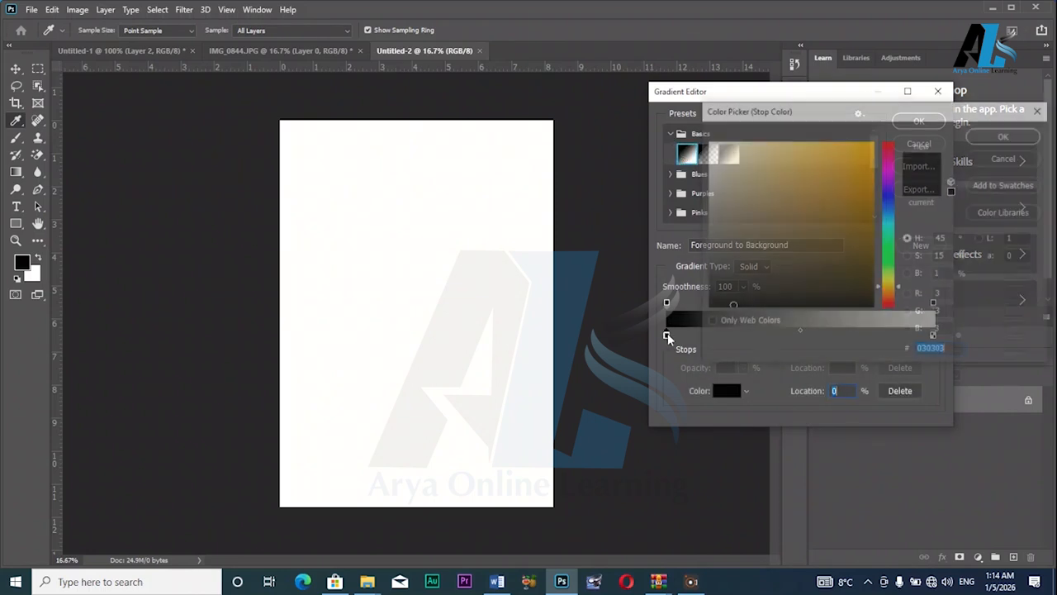
{"action": "left_click", "coordinate": [862, 152]}
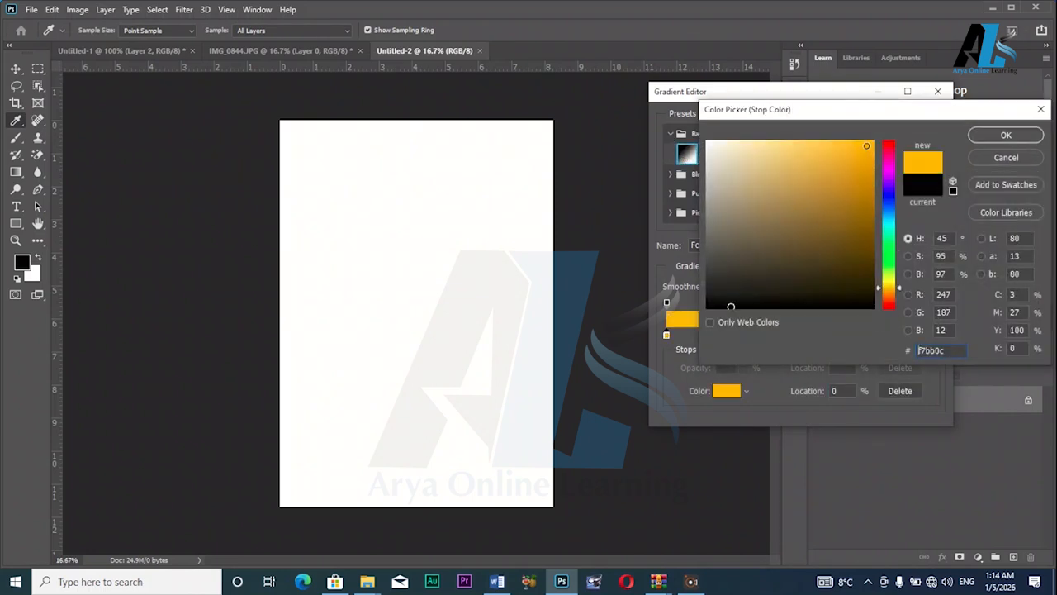
{"action": "left_click", "coordinate": [1006, 134]}
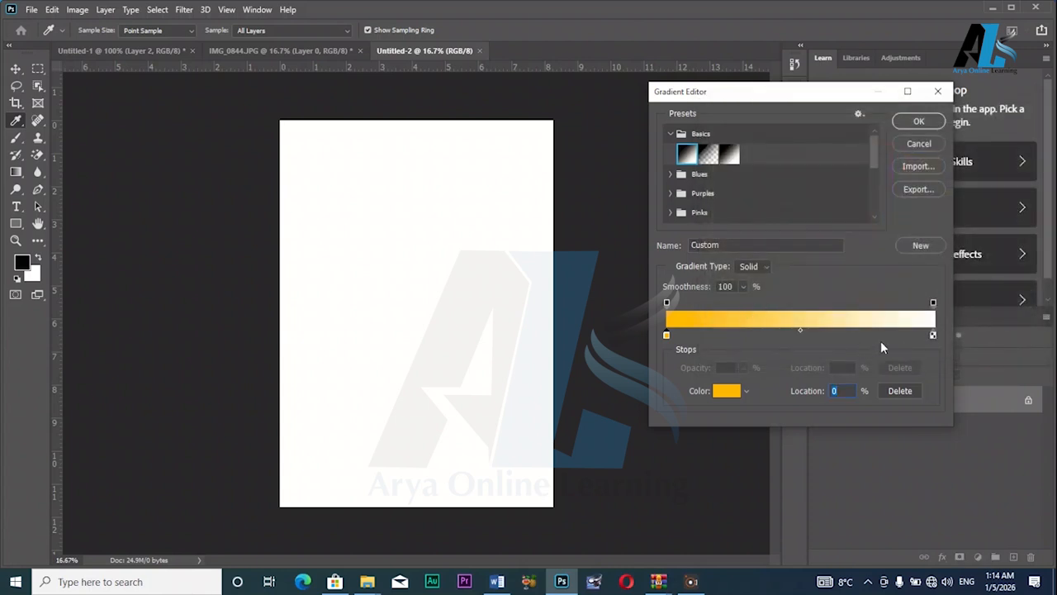
- Set the gradient's end colour stop at 100% to red f30404
{"action": "double_click", "coordinate": [932, 335]}
{"action": "left_click", "coordinate": [872, 148]}
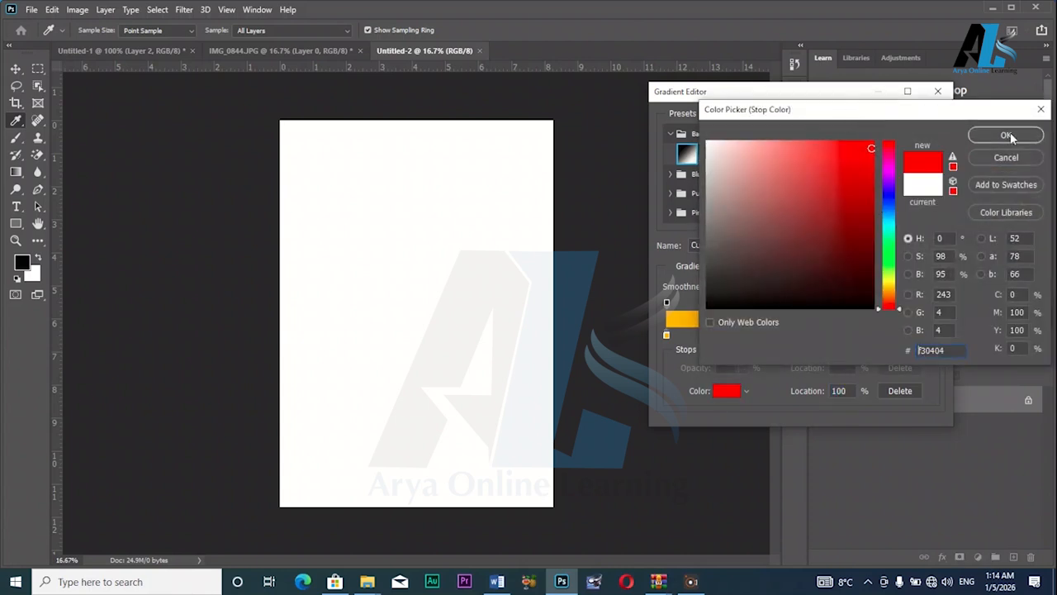
{"action": "left_click", "coordinate": [1006, 135]}
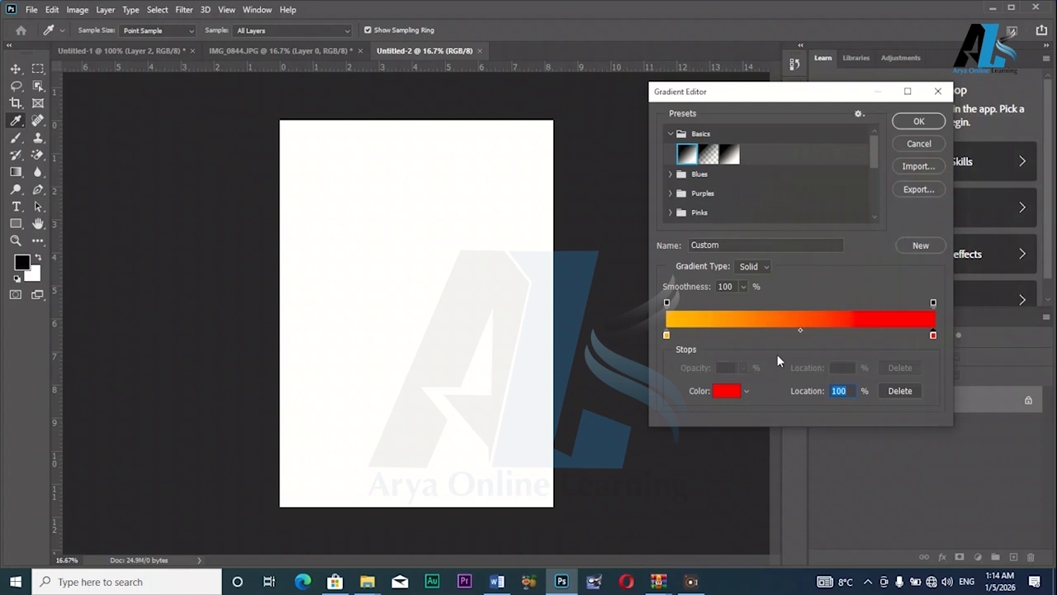
- Add a colour stop at 22% of the gradient and make it dark red
{"action": "left_click", "coordinate": [726, 335]}
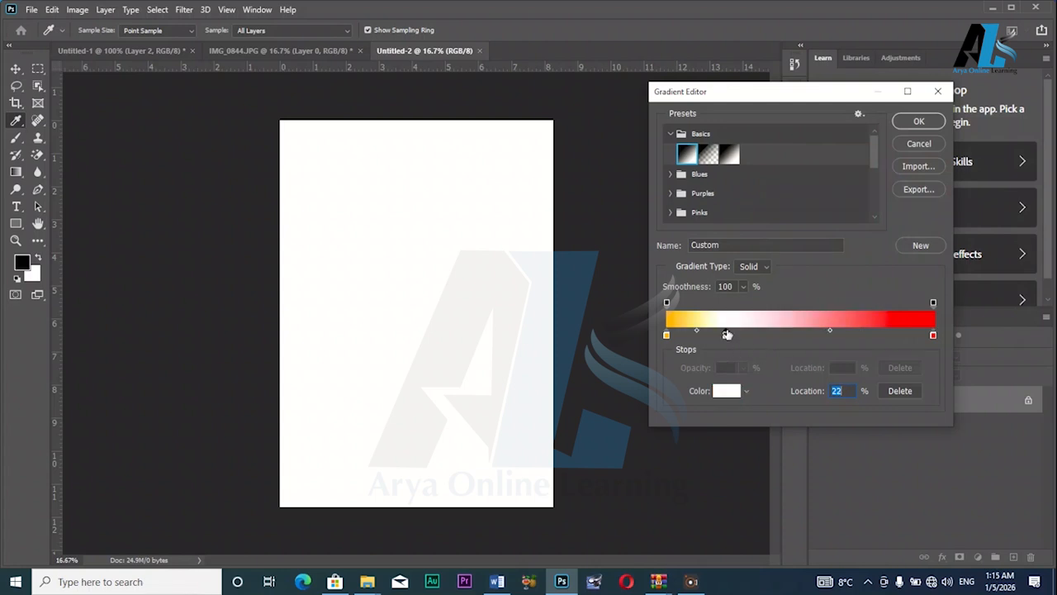
{"action": "double_click", "coordinate": [727, 335]}
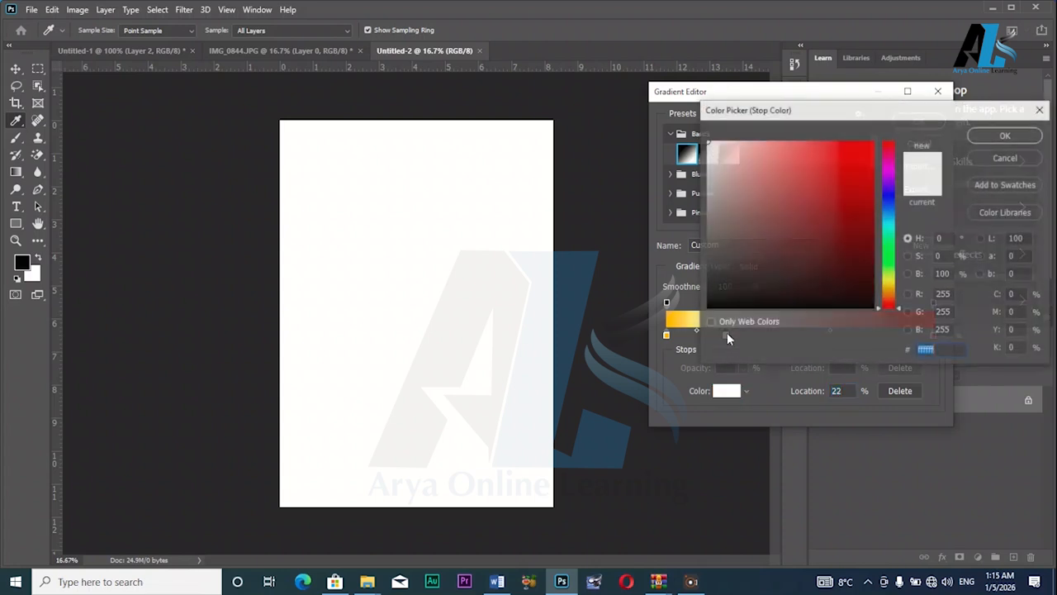
{"action": "left_click", "coordinate": [865, 200]}
{"action": "left_click", "coordinate": [1016, 136]}
- Add a green 15c71d colour stop at 59% and apply the custom gradient settings
{"action": "left_click", "coordinate": [825, 334]}
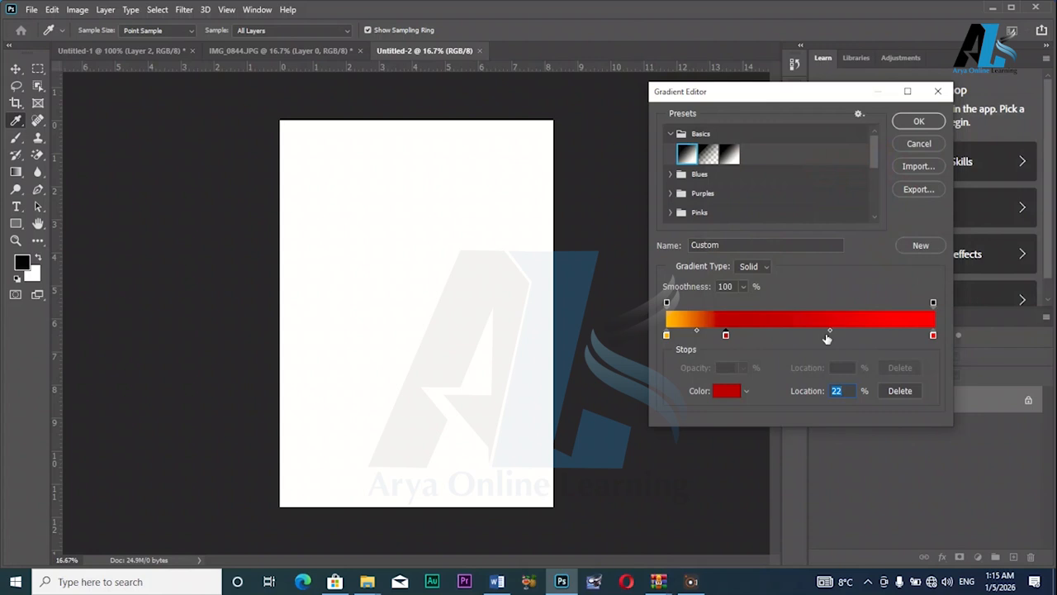
{"action": "double_click", "coordinate": [825, 335]}
{"action": "left_click", "coordinate": [889, 256]}
{"action": "left_click", "coordinate": [860, 177]}
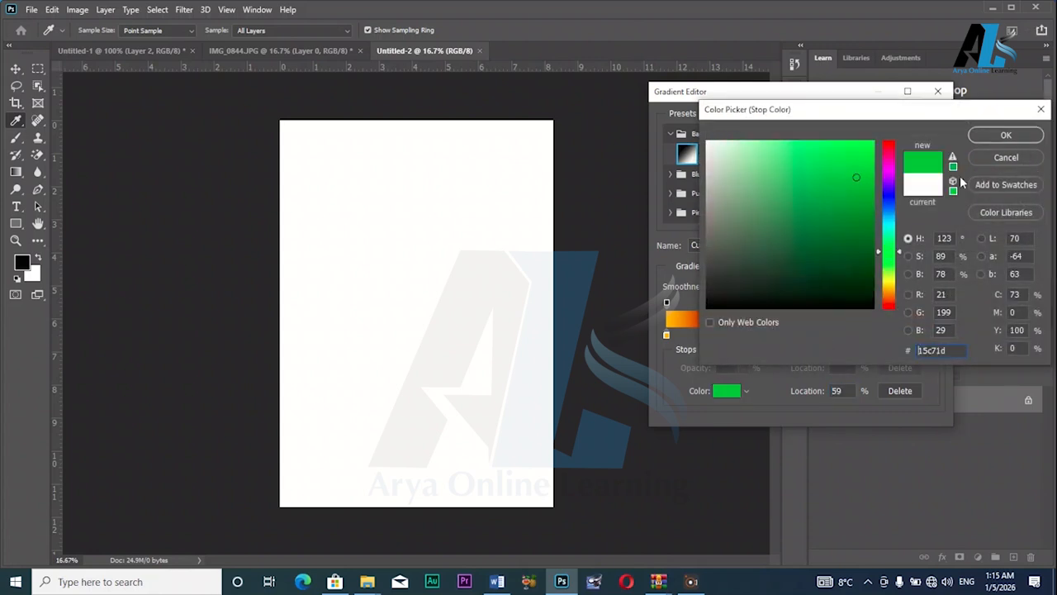
{"action": "left_click", "coordinate": [1006, 134]}
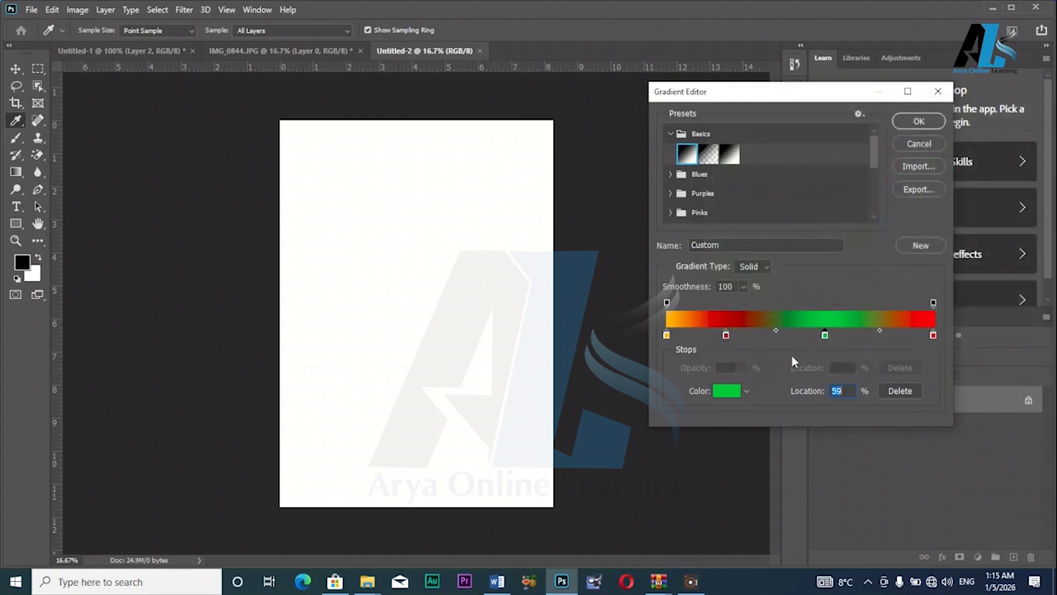
{"action": "left_click", "coordinate": [916, 122]}
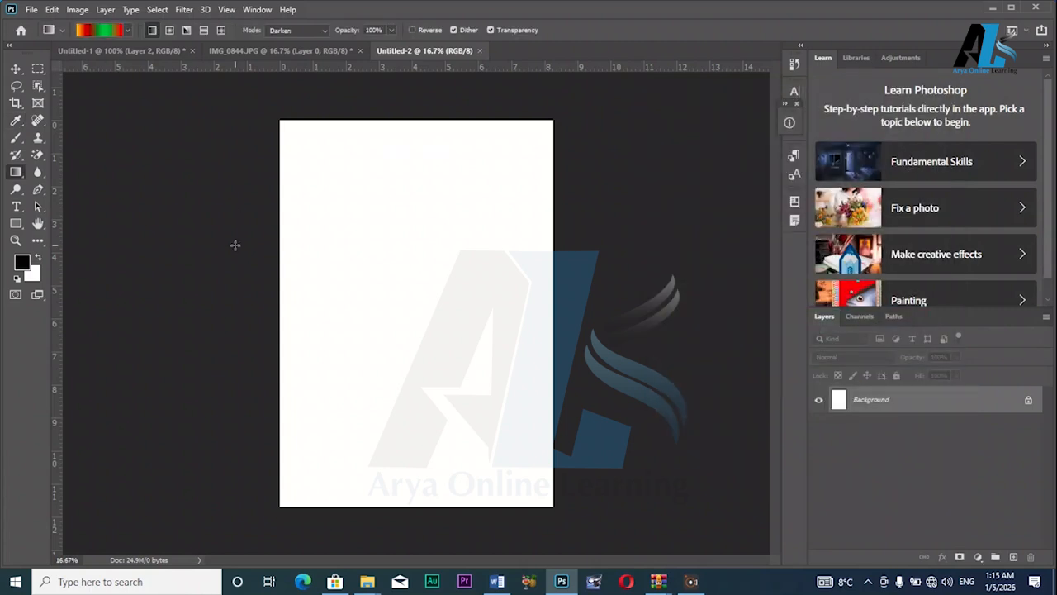
- Try the linear gradient horizontally and vertically across the blank page, undoing each fill
{"action": "left_click_drag", "start_coordinate": [293, 301], "coordinate": [532, 300]}
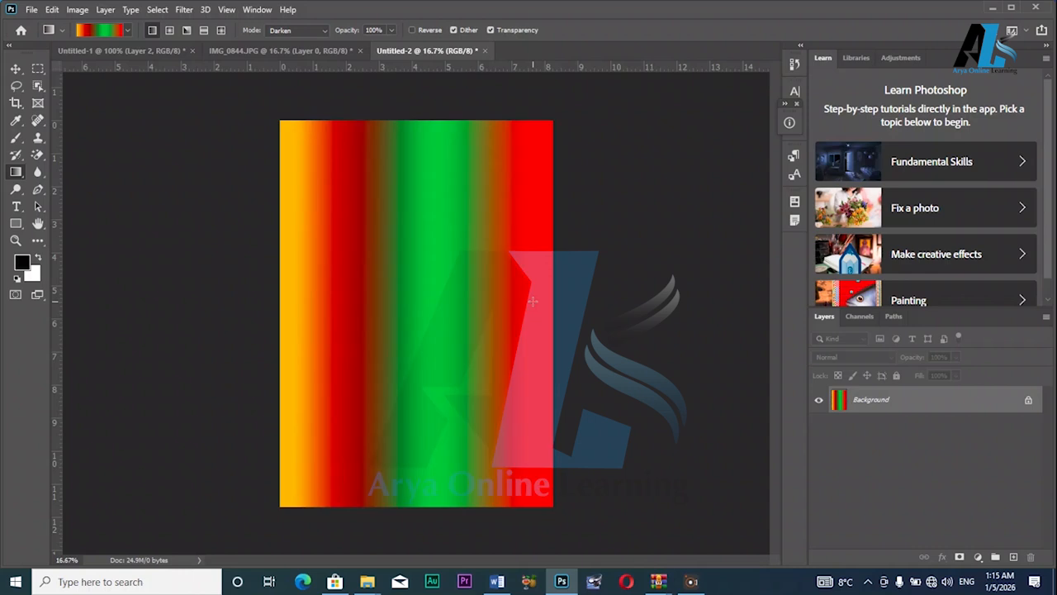
{"action": "key", "text": "ctrl+z"}
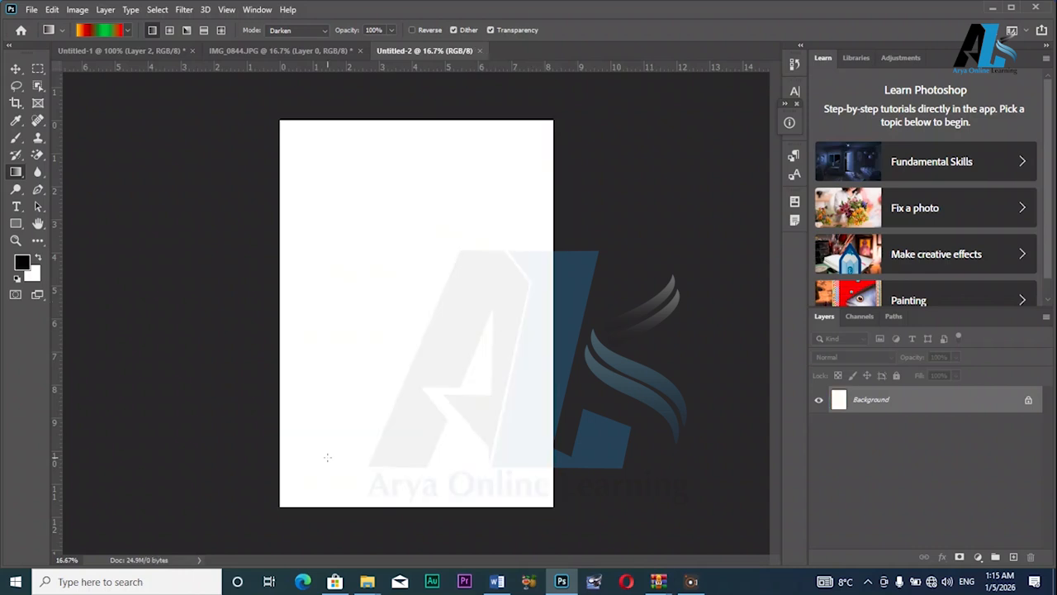
{"action": "left_click_drag", "start_coordinate": [411, 483], "coordinate": [402, 194]}
{"action": "key", "text": "ctrl+z"}
- Try the linear gradient diagonally from the page's lower left and from its upper right, undoing each fill
{"action": "left_click_drag", "start_coordinate": [313, 426], "coordinate": [516, 232]}
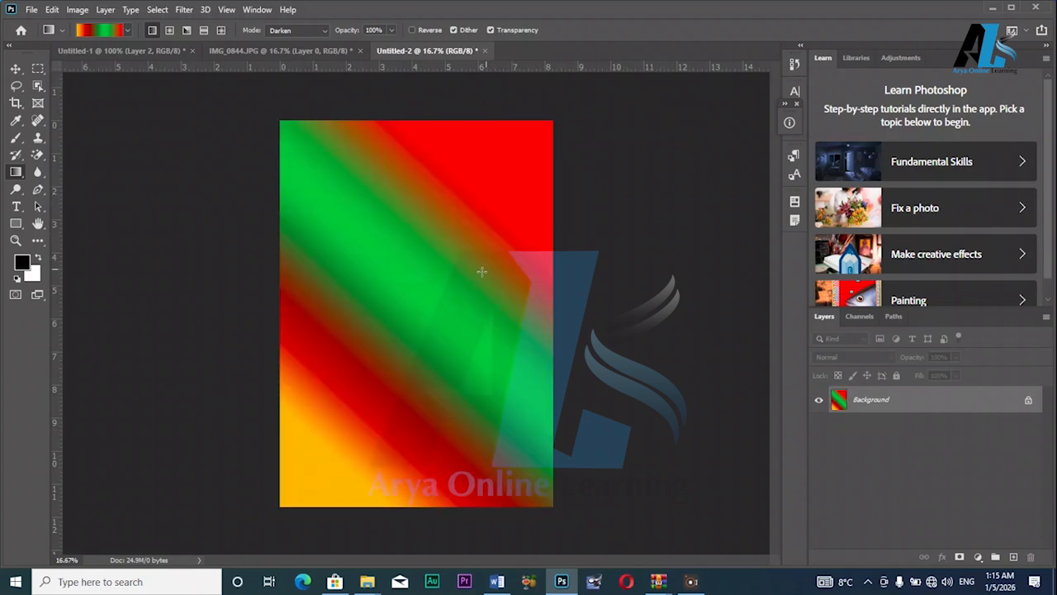
{"action": "key", "text": "ctrl+z"}
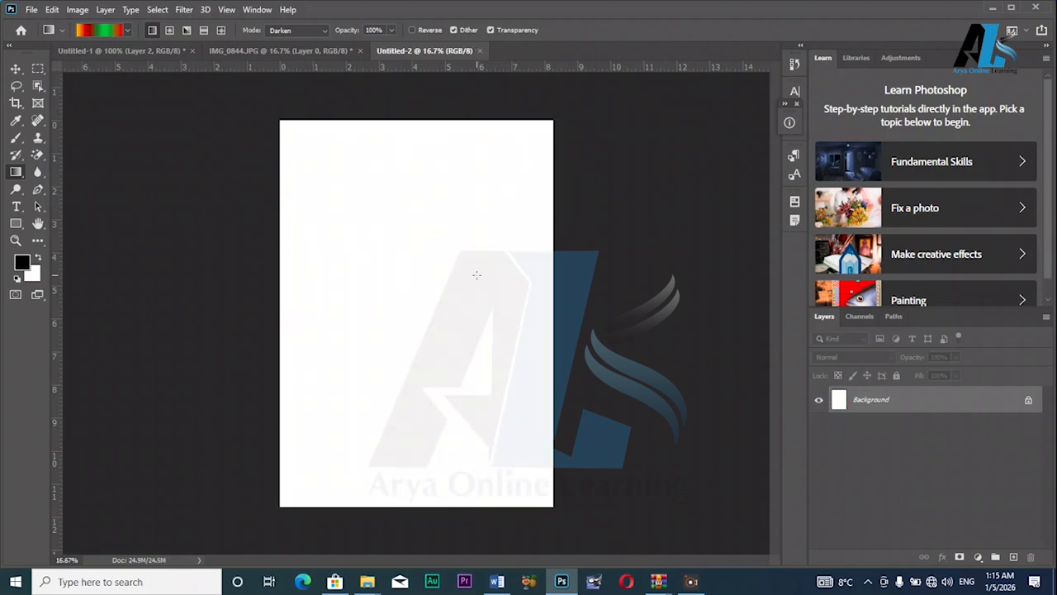
{"action": "left_click_drag", "start_coordinate": [493, 176], "coordinate": [346, 400]}
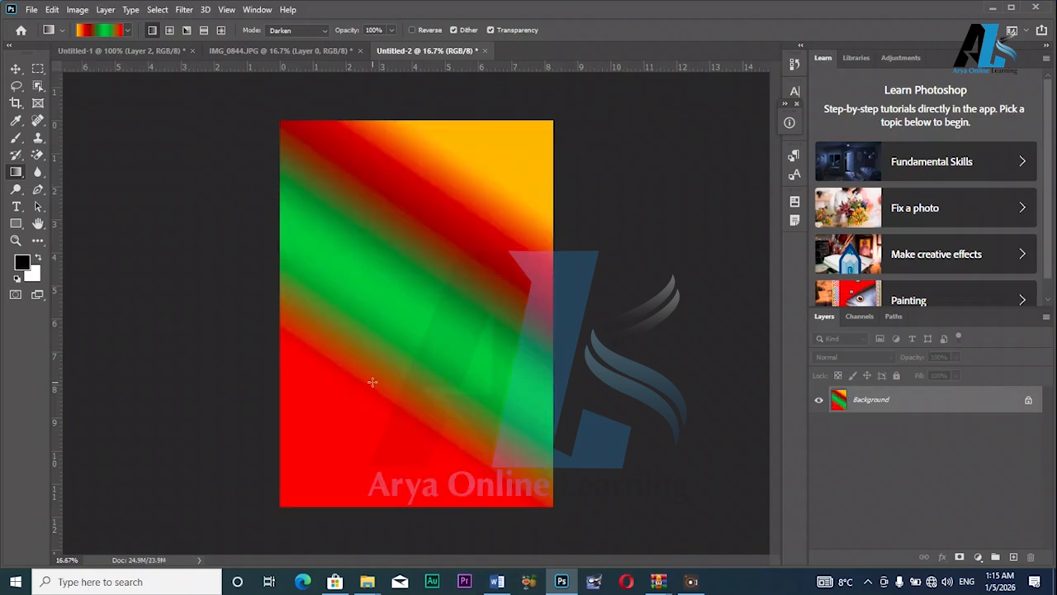
{"action": "key", "text": "ctrl+z"}
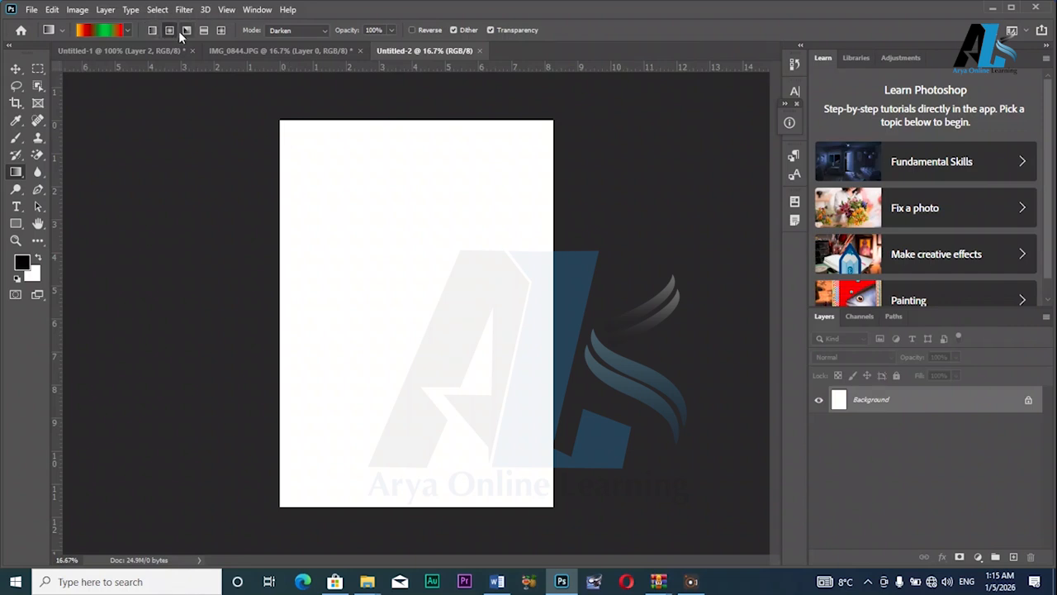
- Try a radial and an angle gradient from the page's left side towards its right, undoing each fill
{"action": "left_click_drag", "start_coordinate": [328, 310], "coordinate": [517, 312]}
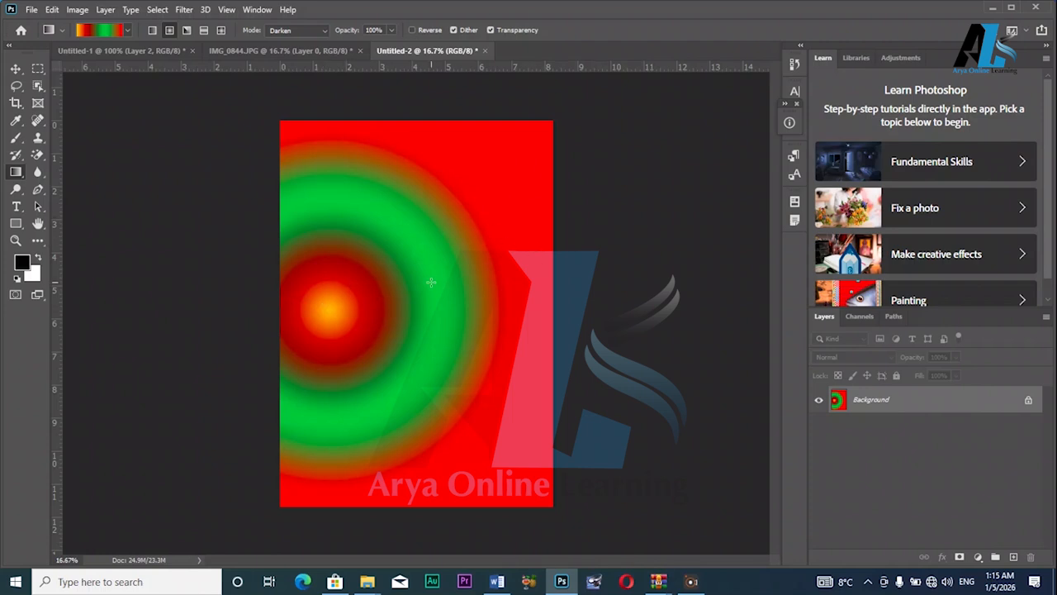
{"action": "key", "text": "ctrl+z"}
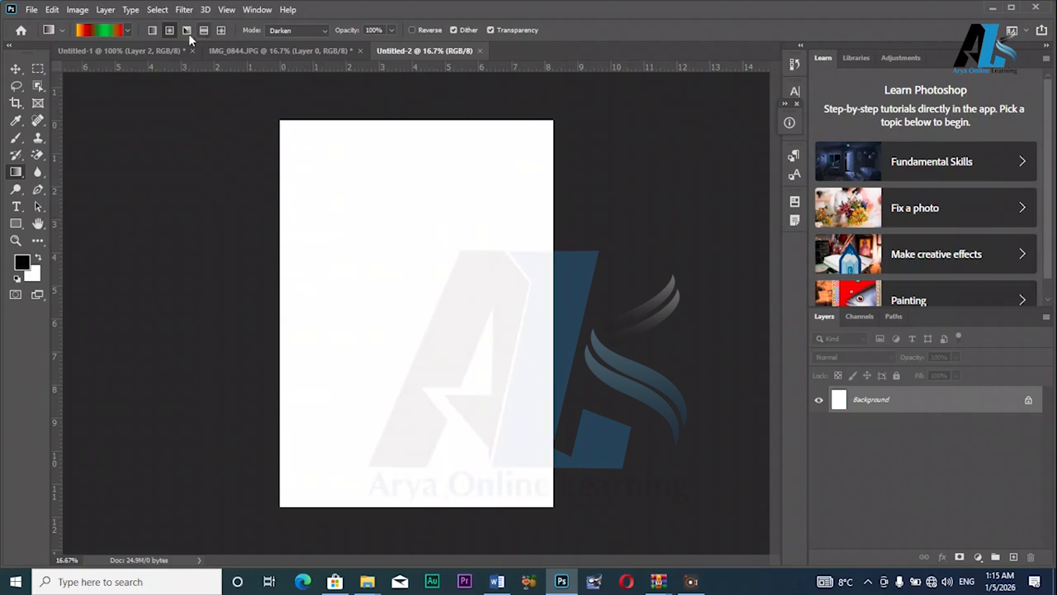
{"action": "left_click_drag", "start_coordinate": [317, 309], "coordinate": [502, 318]}
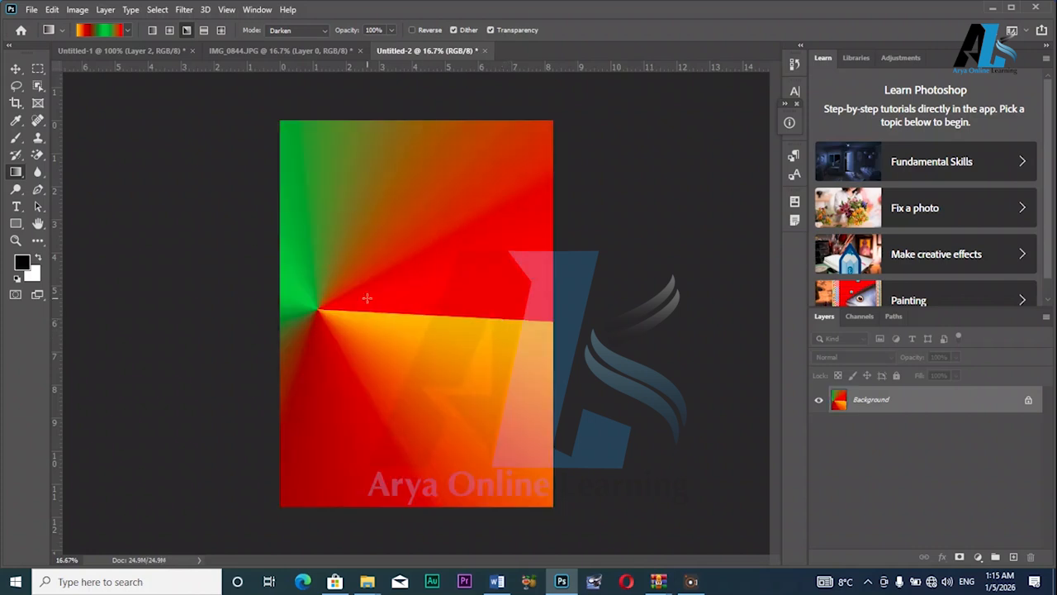
{"action": "key", "text": "ctrl+z"}
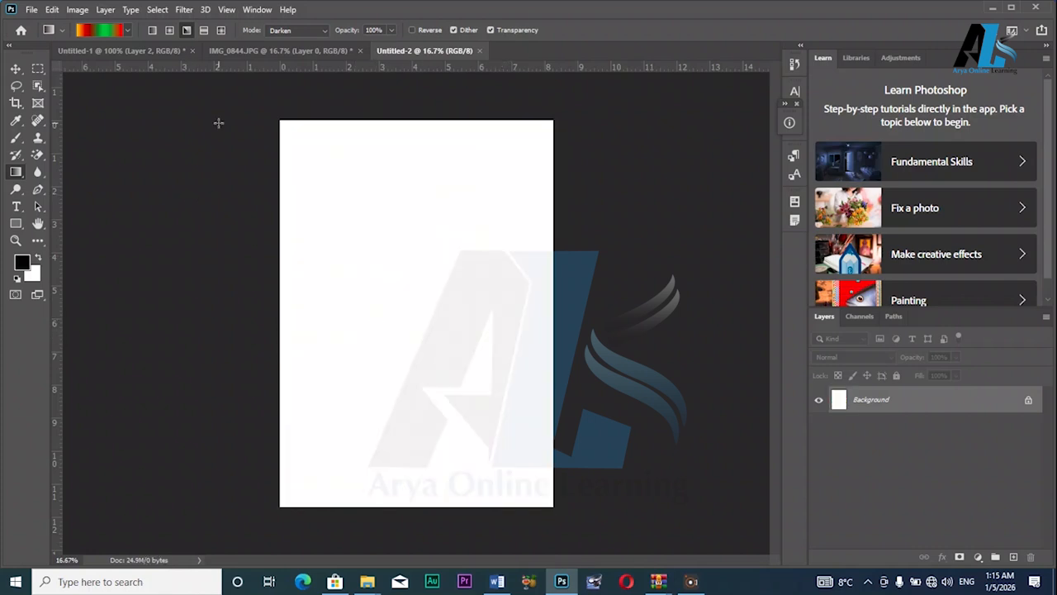
- Try a reflected and a diamond gradient from the page's left side towards its right, undoing each fill
{"action": "left_click", "coordinate": [204, 30]}
{"action": "left_click_drag", "start_coordinate": [319, 275], "coordinate": [503, 289]}
{"action": "key", "text": "ctrl+z"}
{"action": "left_click_drag", "start_coordinate": [306, 309], "coordinate": [501, 312]}
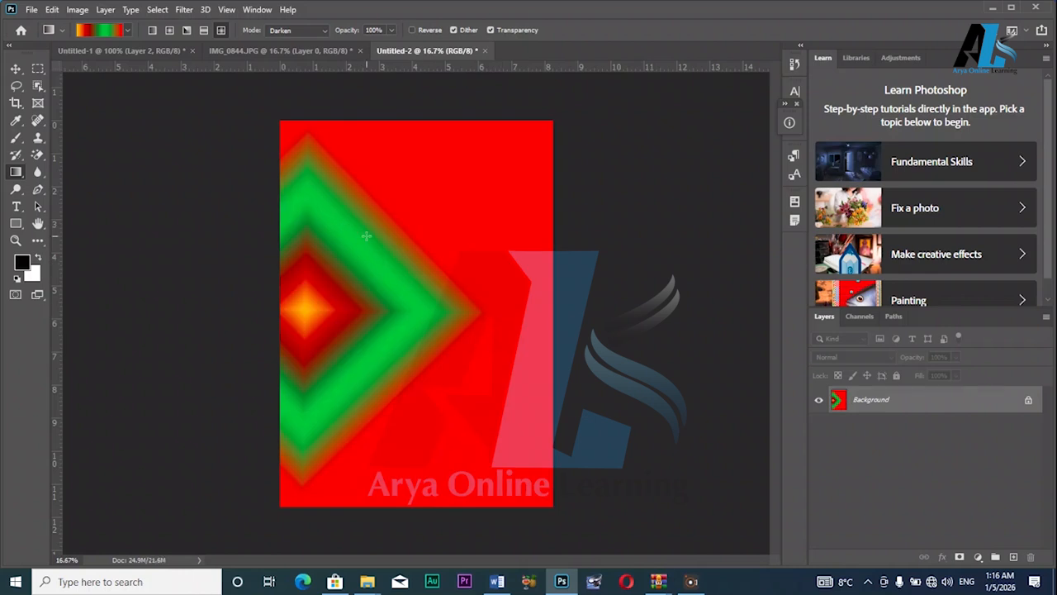
{"action": "key", "text": "ctrl+z"}
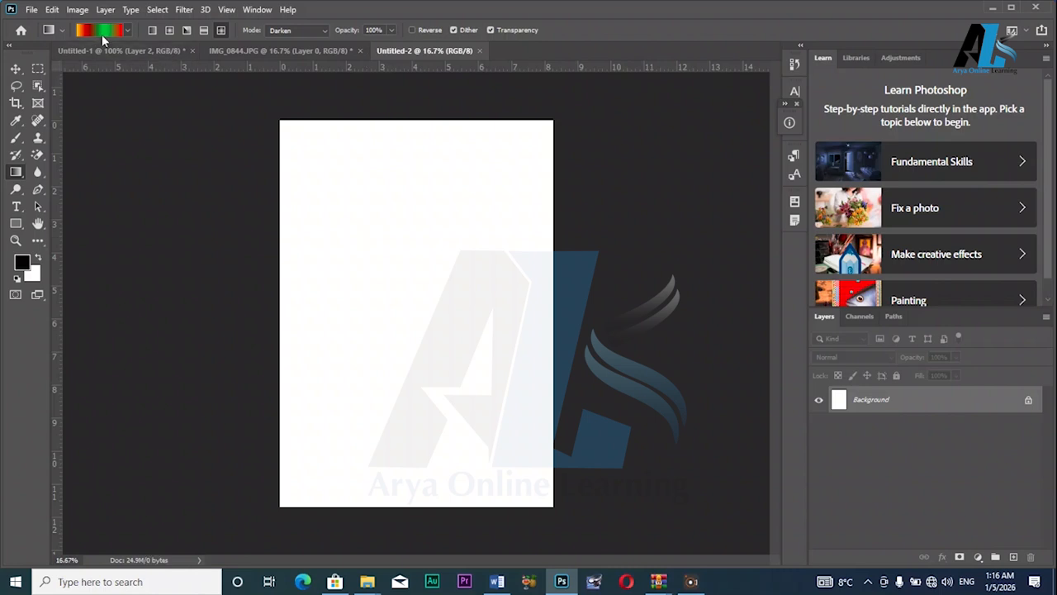
- Change the gradient's green stop at 59% to yellow e8f009 and draw a diamond gradient horizontally across the page
{"action": "left_click", "coordinate": [101, 30]}
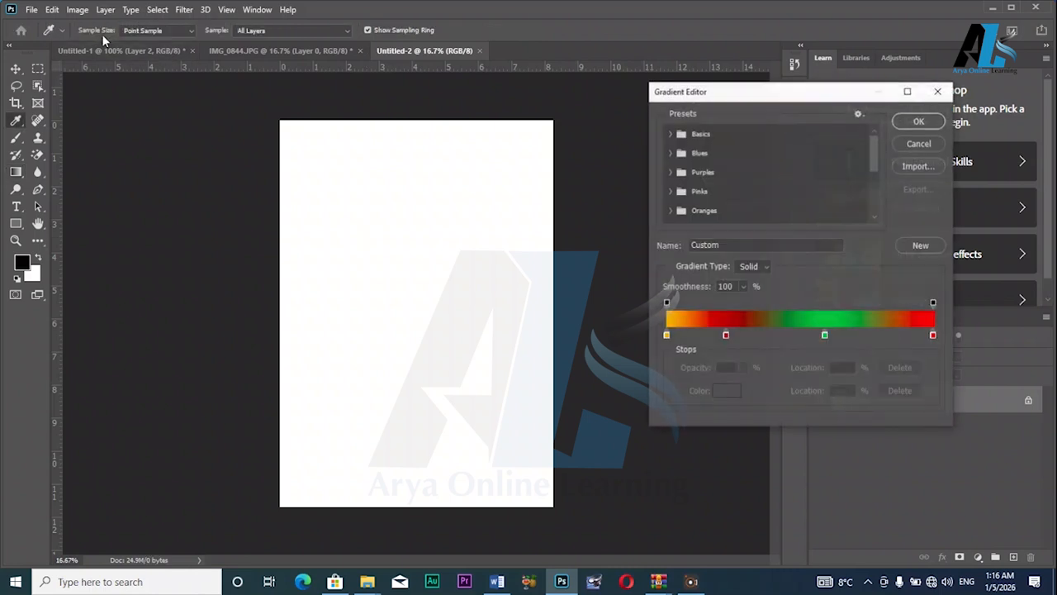
{"action": "double_click", "coordinate": [824, 335]}
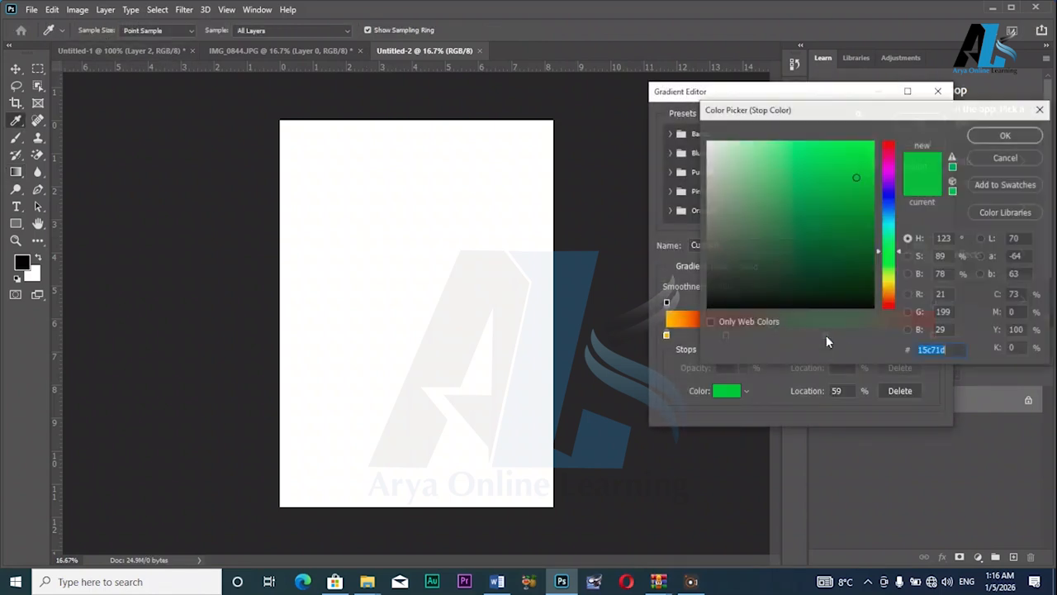
{"action": "left_click", "coordinate": [887, 282]}
{"action": "left_click", "coordinate": [867, 150]}
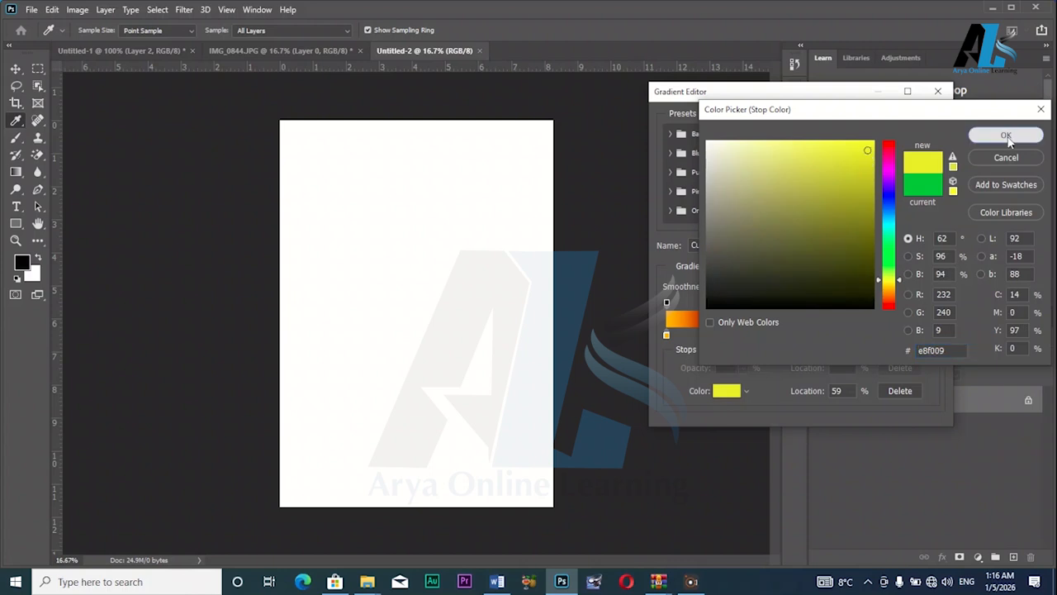
{"action": "left_click", "coordinate": [1006, 136]}
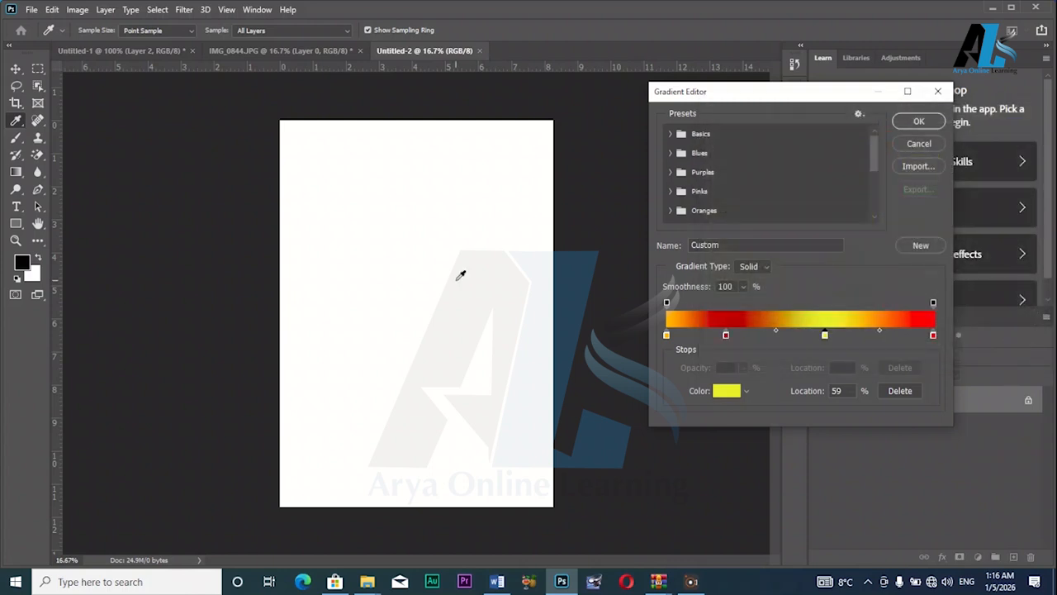
{"action": "left_click", "coordinate": [917, 121]}
{"action": "left_click_drag", "start_coordinate": [307, 295], "coordinate": [510, 304]}
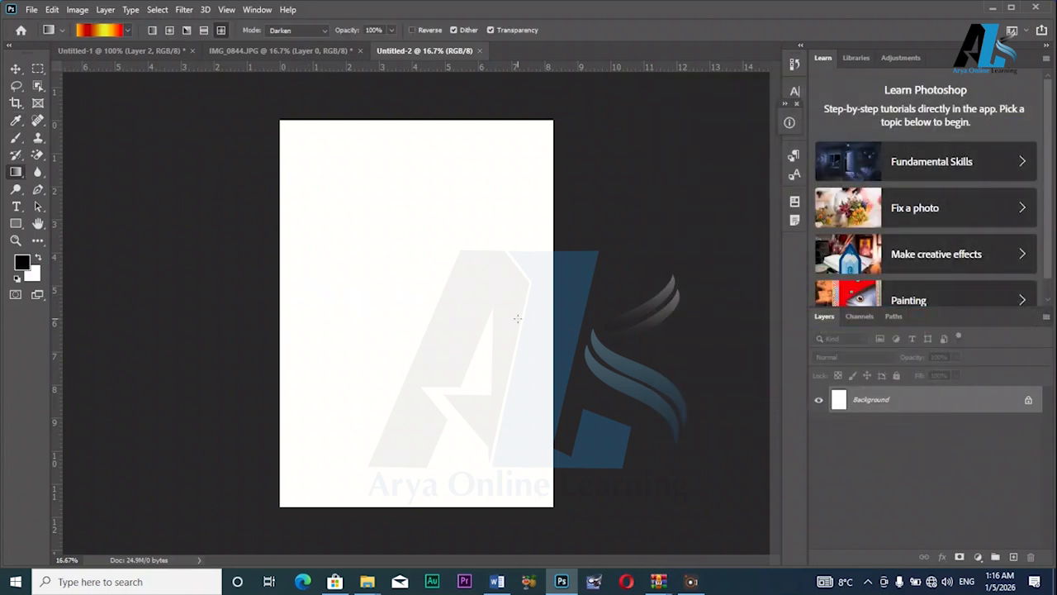
- Undo the diamond fill, switch to the linear gradient style and set the gradient's blending mode to Normal
{"action": "key", "text": "ctrl+z"}
{"action": "left_click", "coordinate": [153, 31]}
{"action": "left_click", "coordinate": [290, 33]}
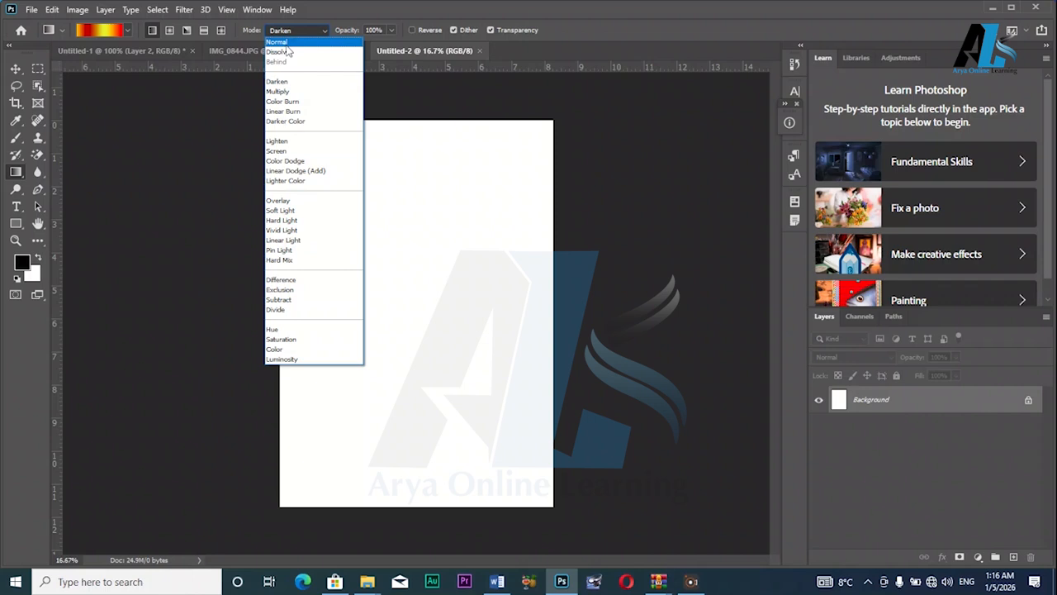
{"action": "left_click", "coordinate": [286, 43]}
{"action": "left_click", "coordinate": [320, 33]}
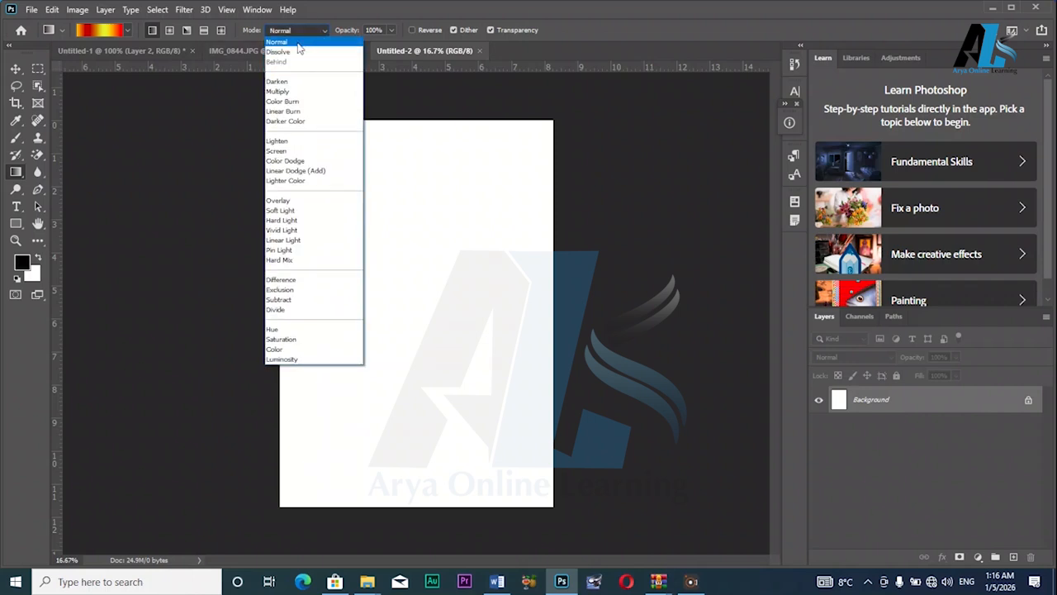
{"action": "left_click", "coordinate": [299, 49]}
- Try a linear gradient in Pin Light mode horizontally across the page, undoing the fill
{"action": "left_click", "coordinate": [321, 33]}
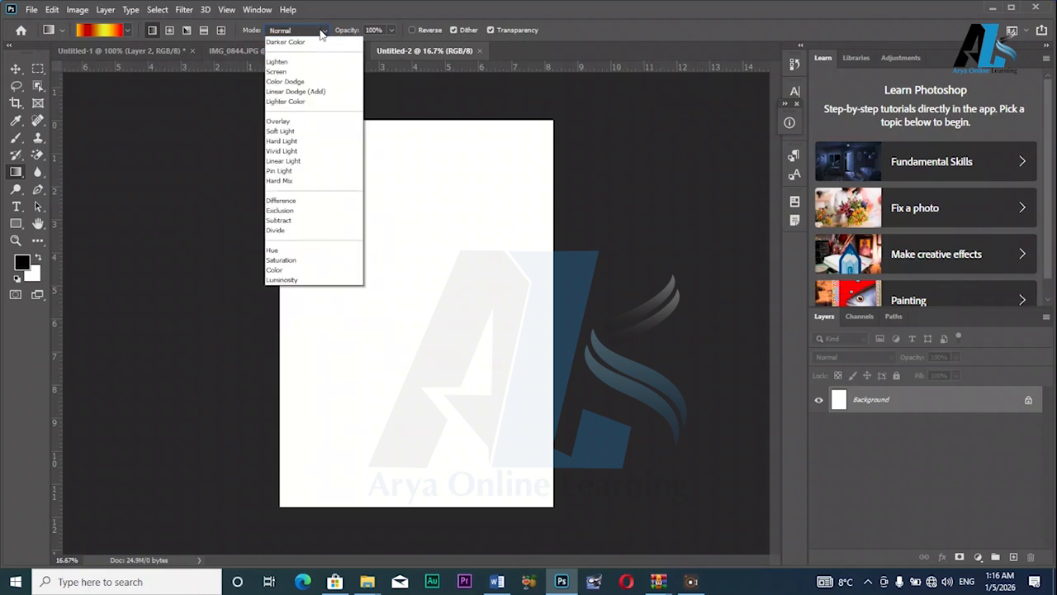
{"action": "left_click", "coordinate": [287, 256]}
{"action": "left_click_drag", "start_coordinate": [305, 292], "coordinate": [486, 299]}
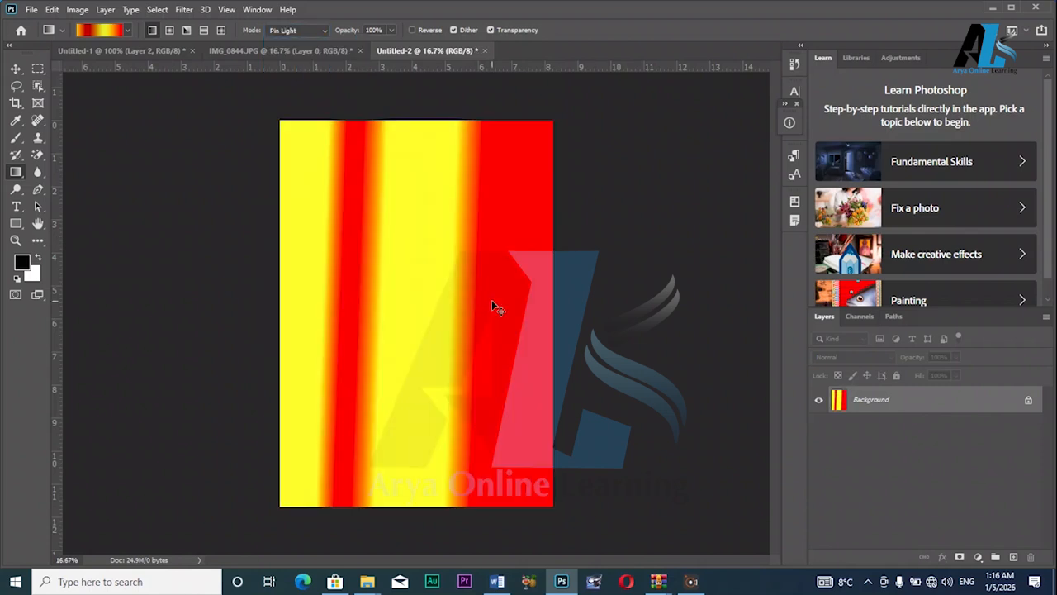
{"action": "key", "text": "ctrl+z"}
- Set the blending mode back to Normal and try a slanted and a horizontal linear gradient on the page, undoing each fill
{"action": "left_click", "coordinate": [314, 33]}
{"action": "left_click", "coordinate": [285, 40]}
{"action": "left_click_drag", "start_coordinate": [323, 314], "coordinate": [460, 342]}
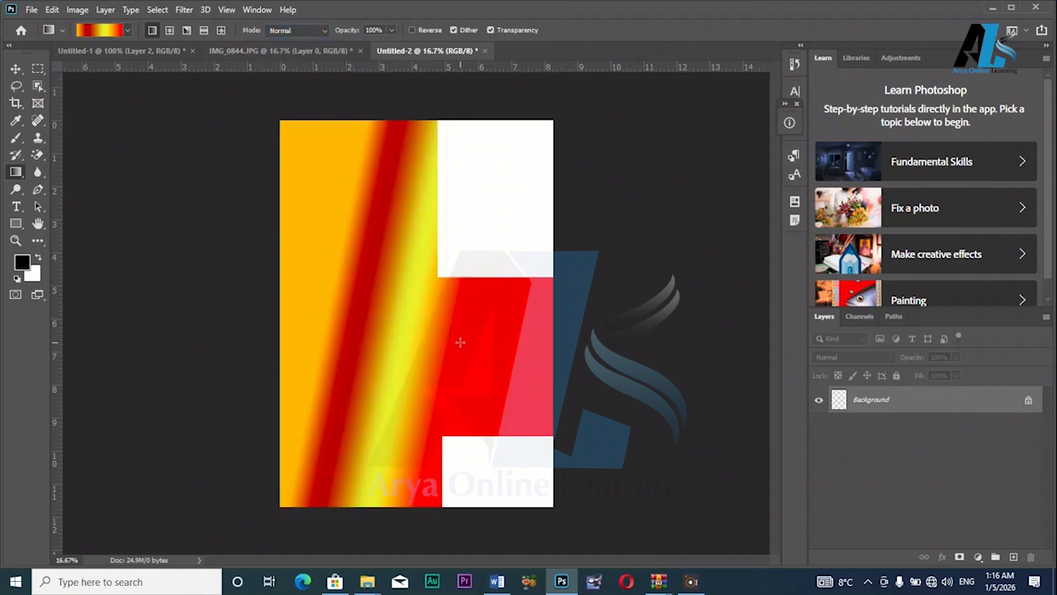
{"action": "key", "text": "ctrl+z"}
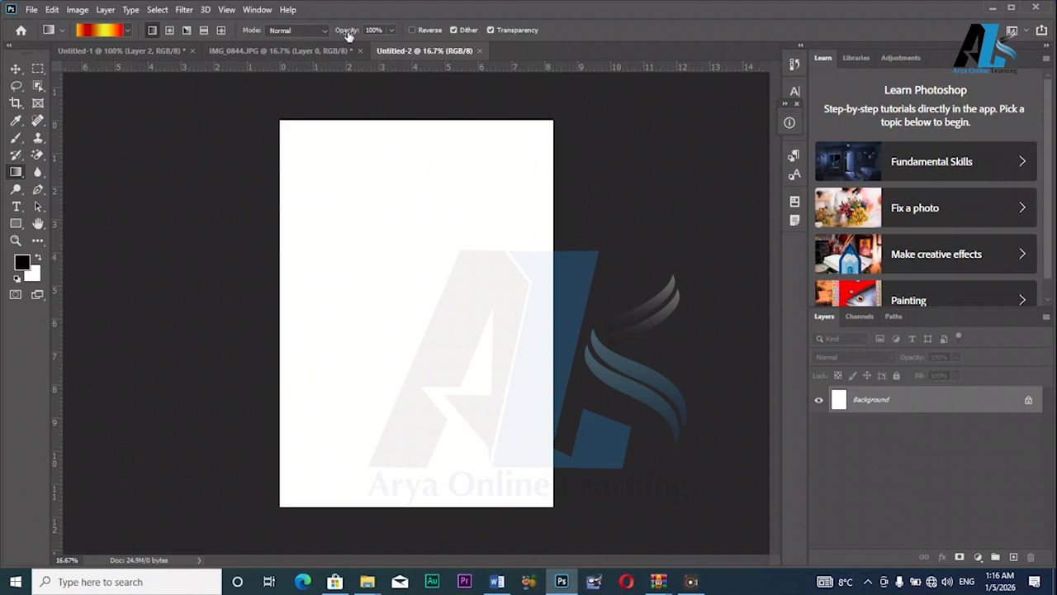
{"action": "left_click_drag", "start_coordinate": [310, 303], "coordinate": [514, 303]}
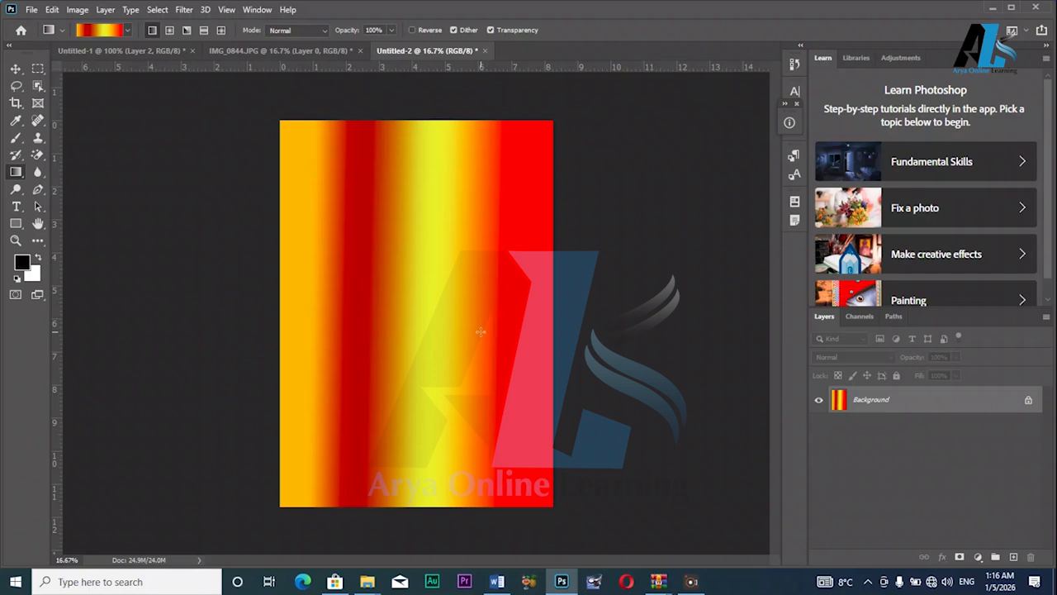
{"action": "key", "text": "ctrl+z"}
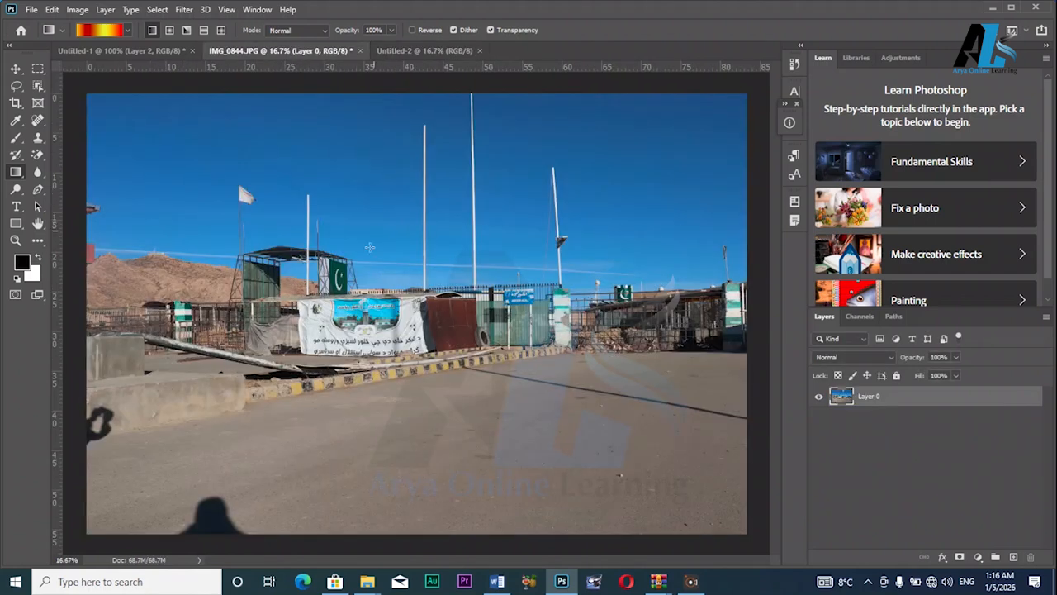
- Try the linear gradient across the IMG_0844.JPG photo at 100% and at 40% opacity, undoing each fill
{"action": "left_click_drag", "start_coordinate": [113, 274], "coordinate": [591, 286]}
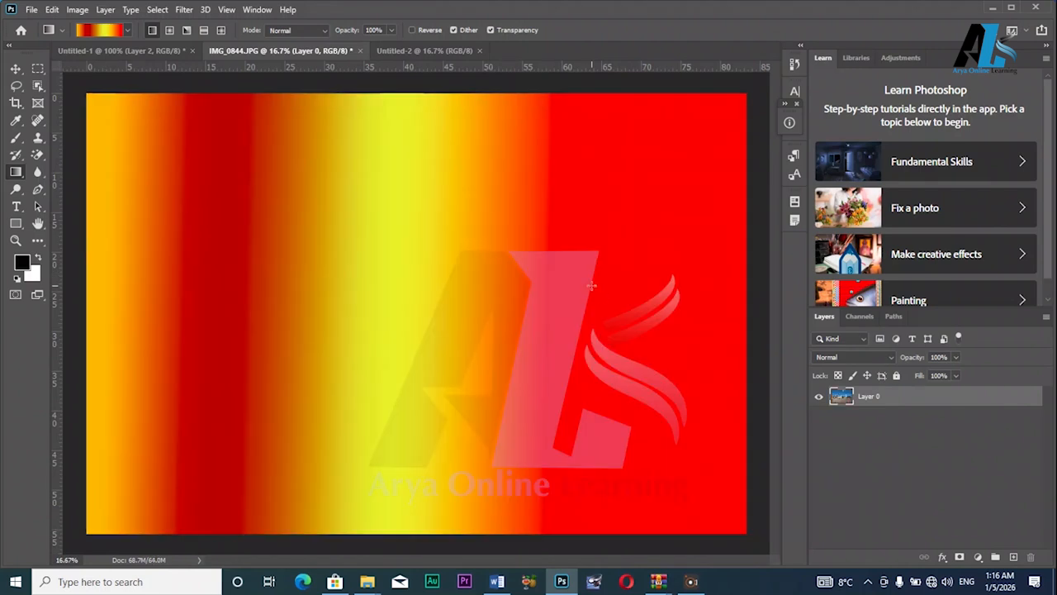
{"action": "key", "text": "ctrl+z"}
{"action": "left_click_drag", "start_coordinate": [349, 30], "coordinate": [311, 41]}
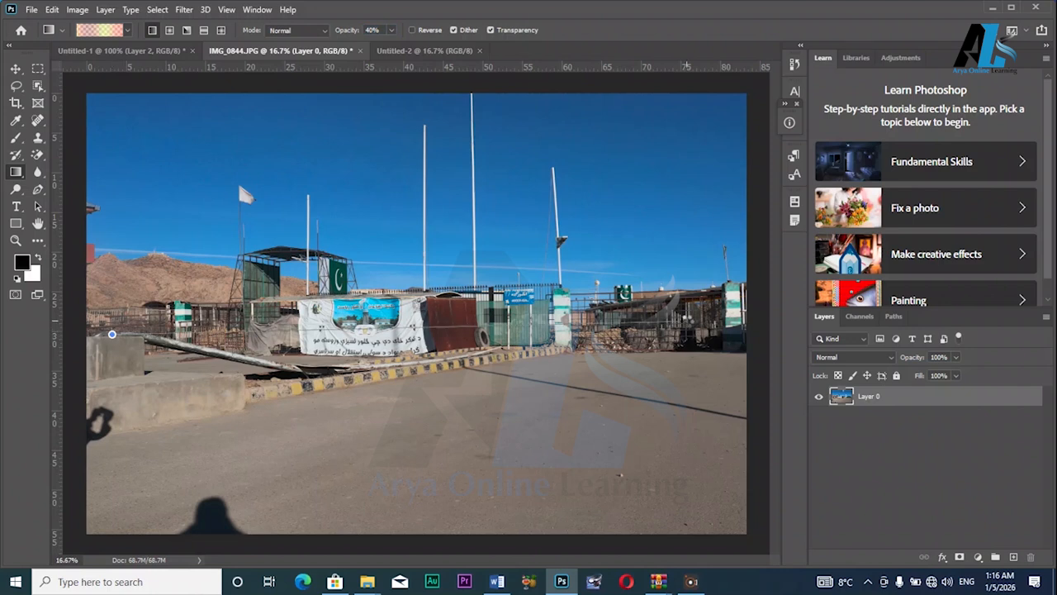
{"action": "left_click_drag", "start_coordinate": [688, 321], "coordinate": [688, 321]}
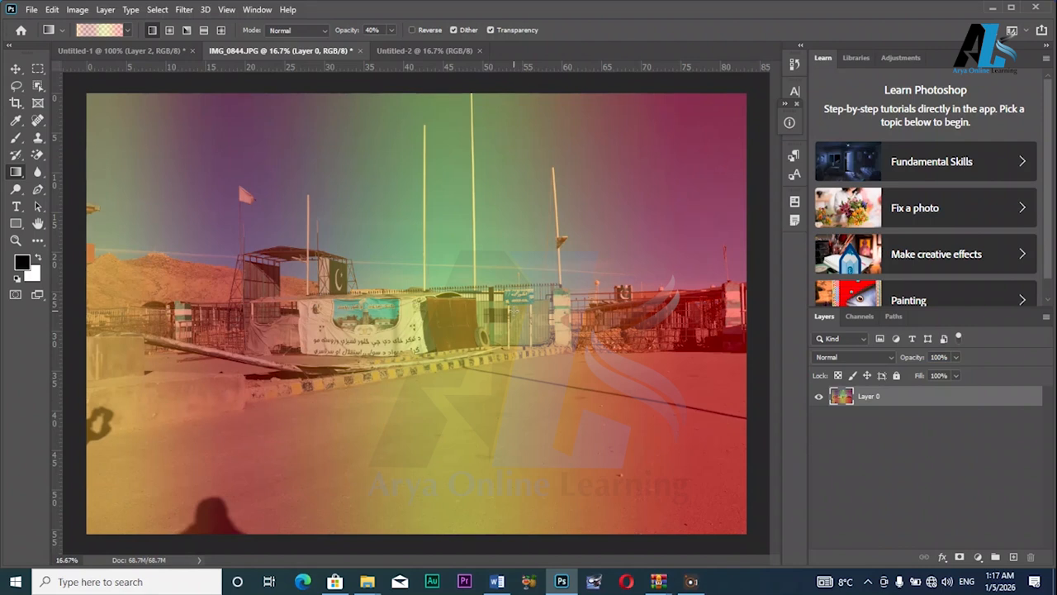
{"action": "key", "text": "ctrl+z"}
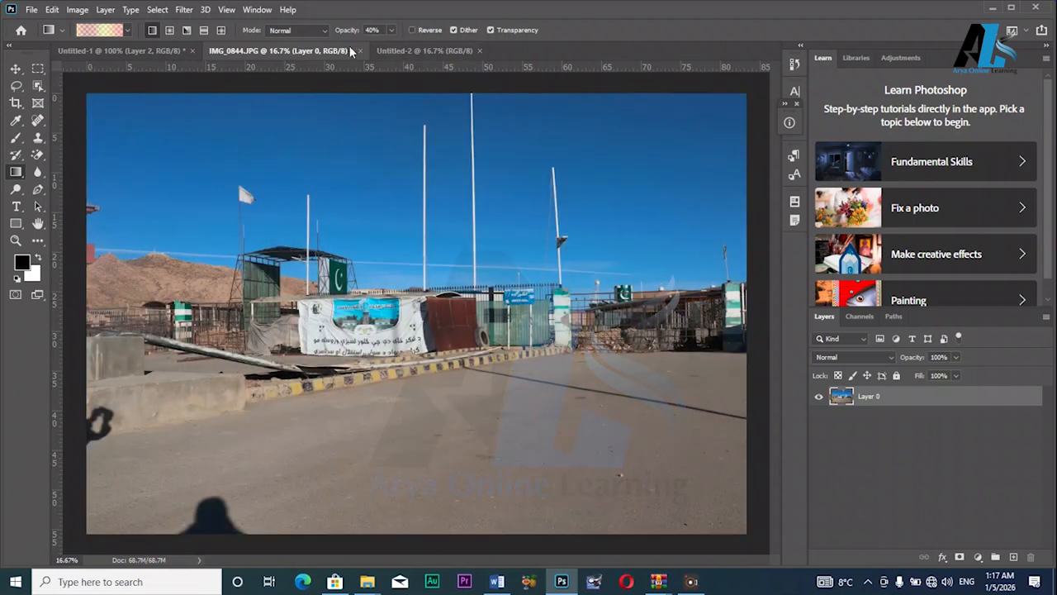
- Set the gradient opacity to 100% and try it across the photo without and with Reverse enabled, undoing both fills
{"action": "left_click_drag", "start_coordinate": [341, 31], "coordinate": [520, 51]}
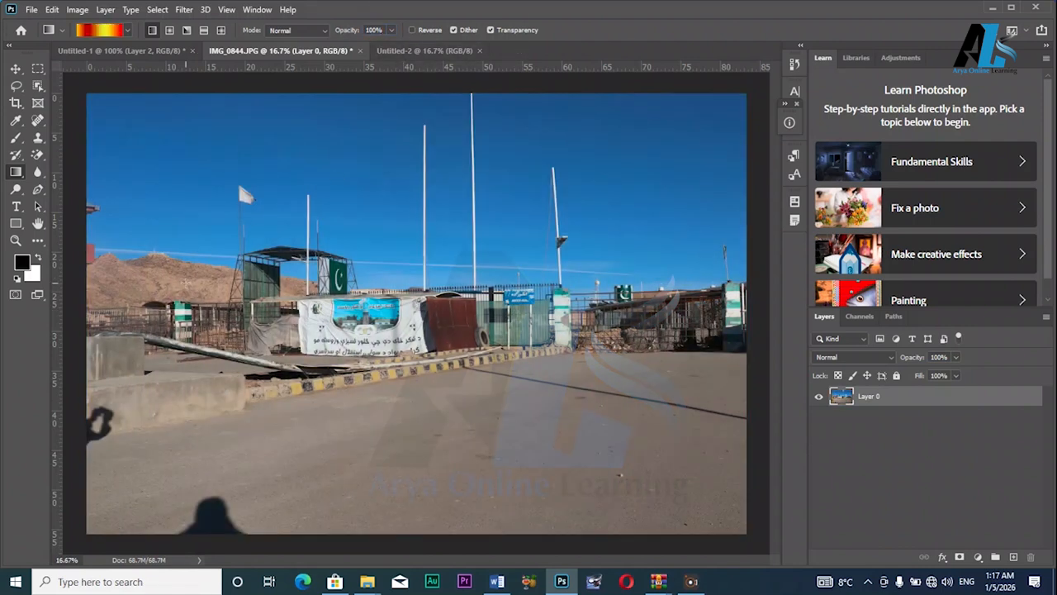
{"action": "left_click_drag", "start_coordinate": [173, 257], "coordinate": [604, 281]}
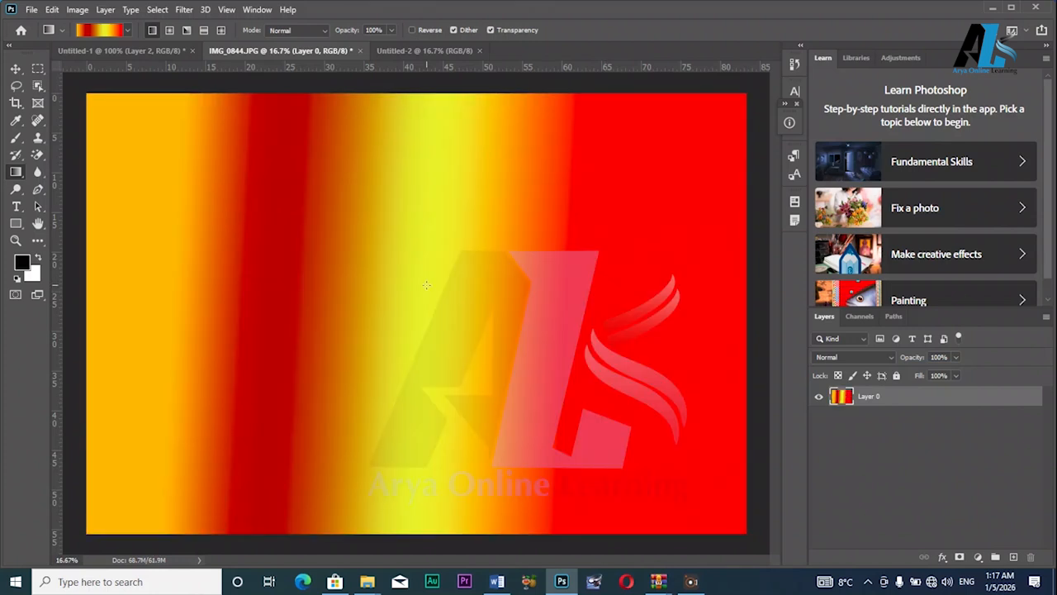
{"action": "left_click", "coordinate": [411, 30]}
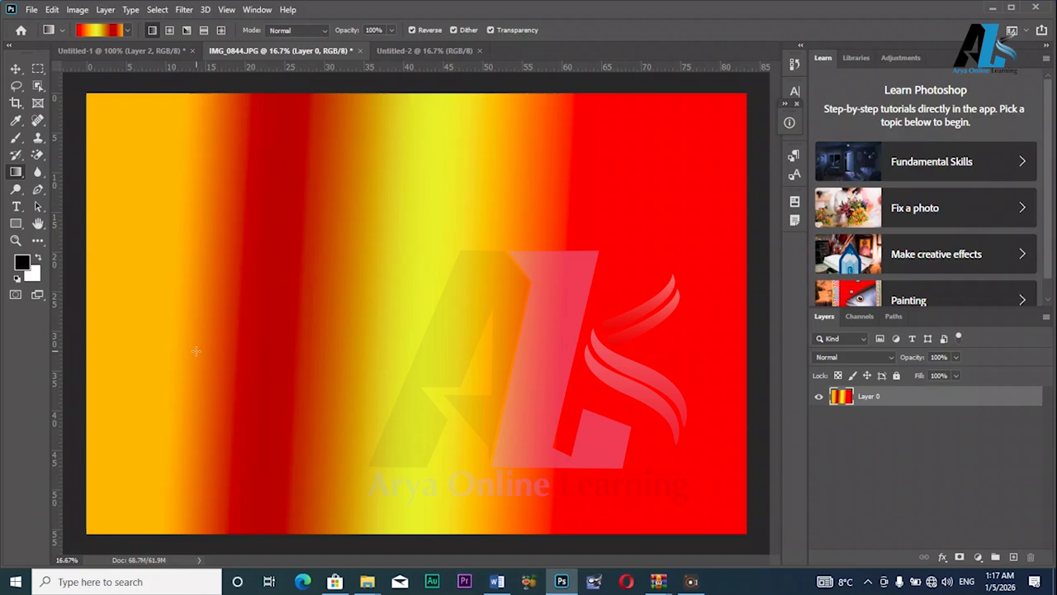
{"action": "left_click_drag", "start_coordinate": [132, 324], "coordinate": [706, 311]}
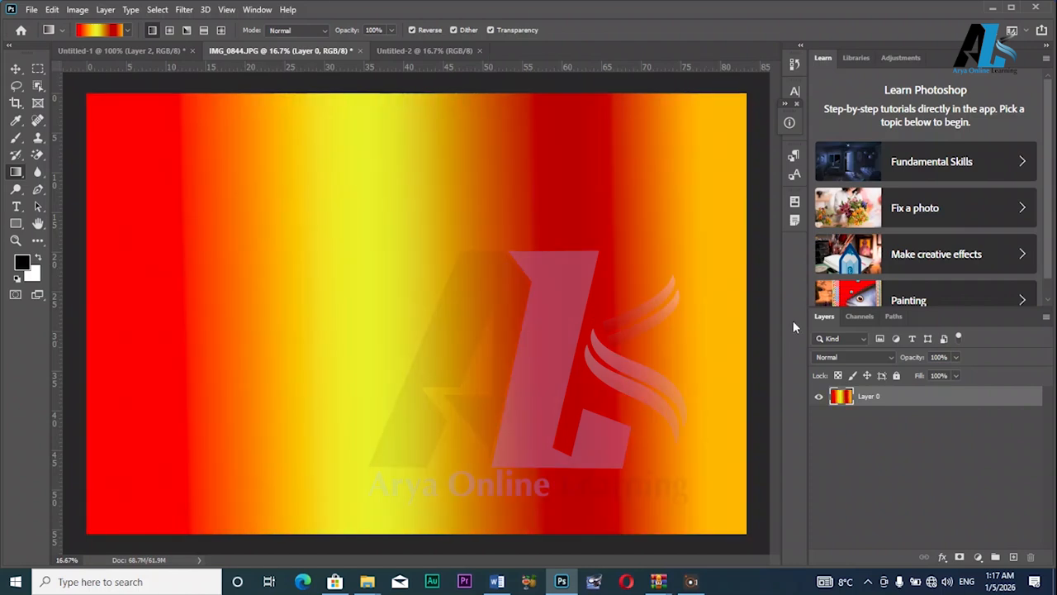
{"action": "key", "text": "ctrl+z"}
{"action": "key", "text": "ctrl+z"}
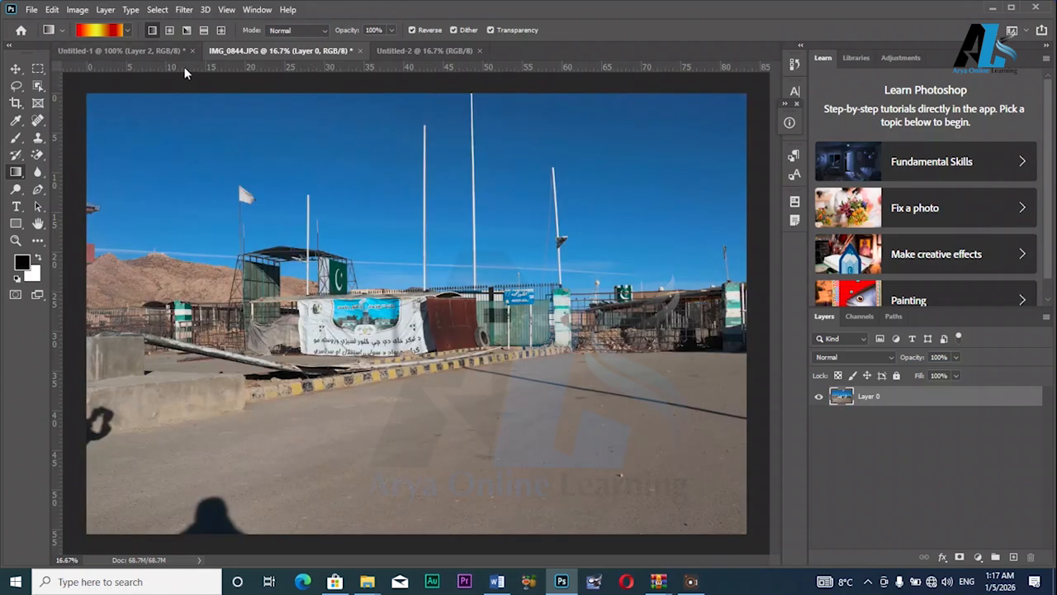
- View the tools grouped with the Gradient tool and switch to the Untitled-2 document
{"action": "right_click", "coordinate": [14, 177]}
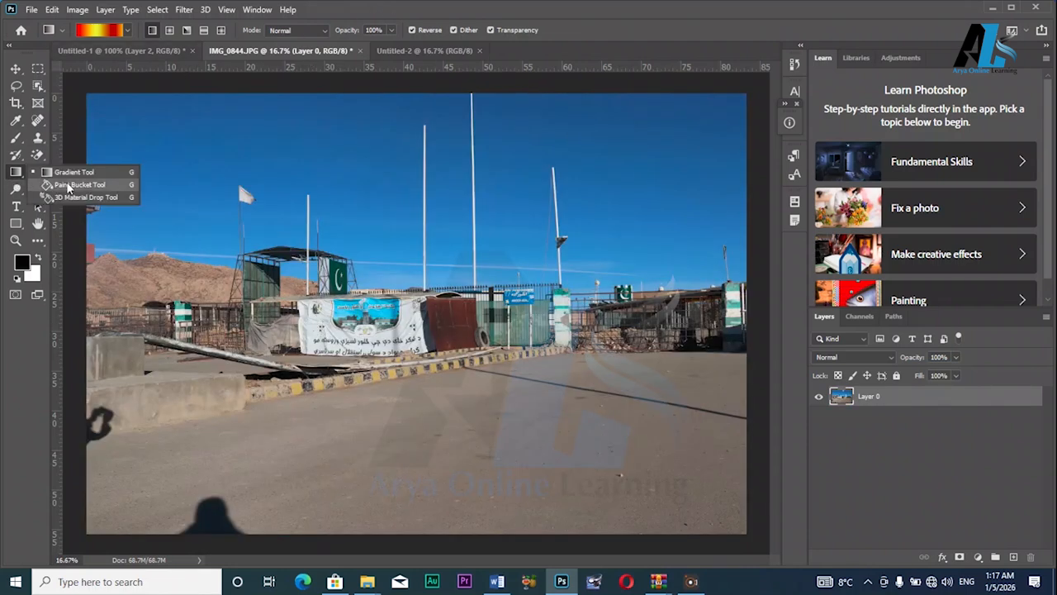
{"action": "left_click", "coordinate": [424, 50]}
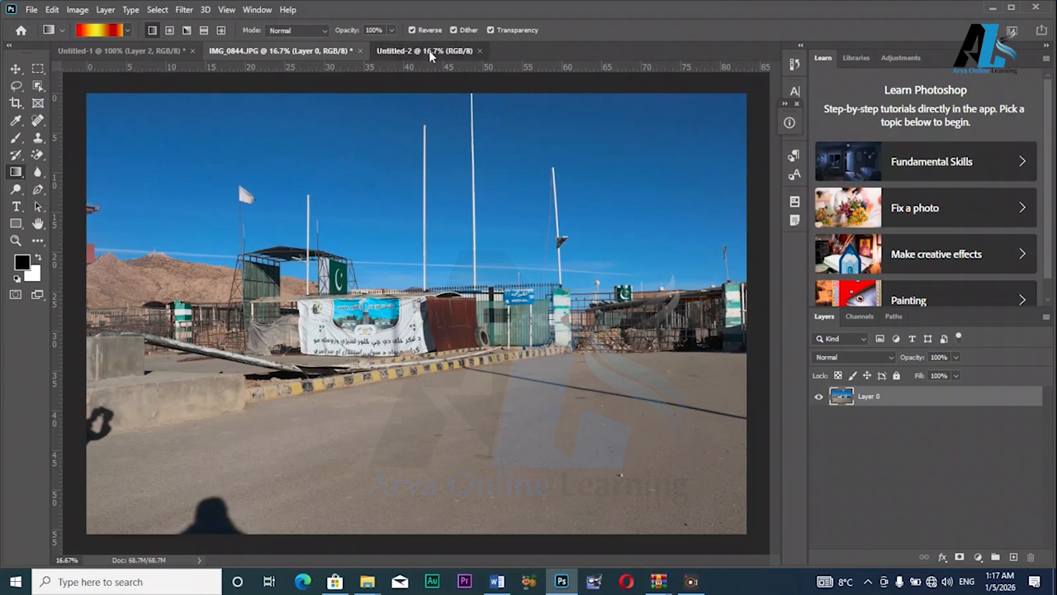
{"action": "left_click", "coordinate": [428, 52]}
- Try adding the custom gradient as a new preset, browse the Iridescent and Pastels presets, and cancel the Gradient Editor
{"action": "left_click", "coordinate": [108, 30]}
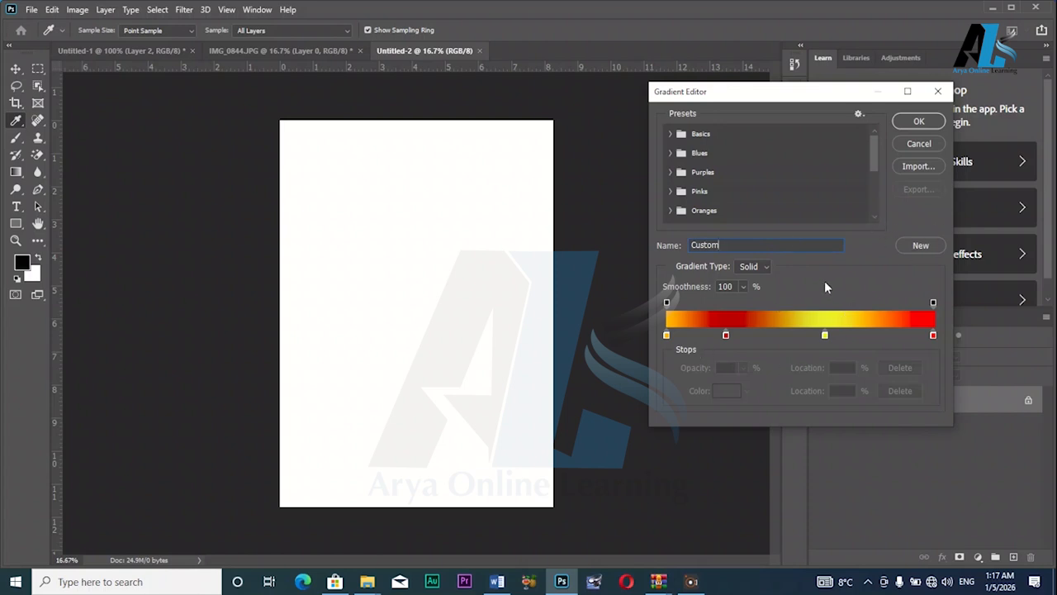
{"action": "left_click", "coordinate": [935, 249]}
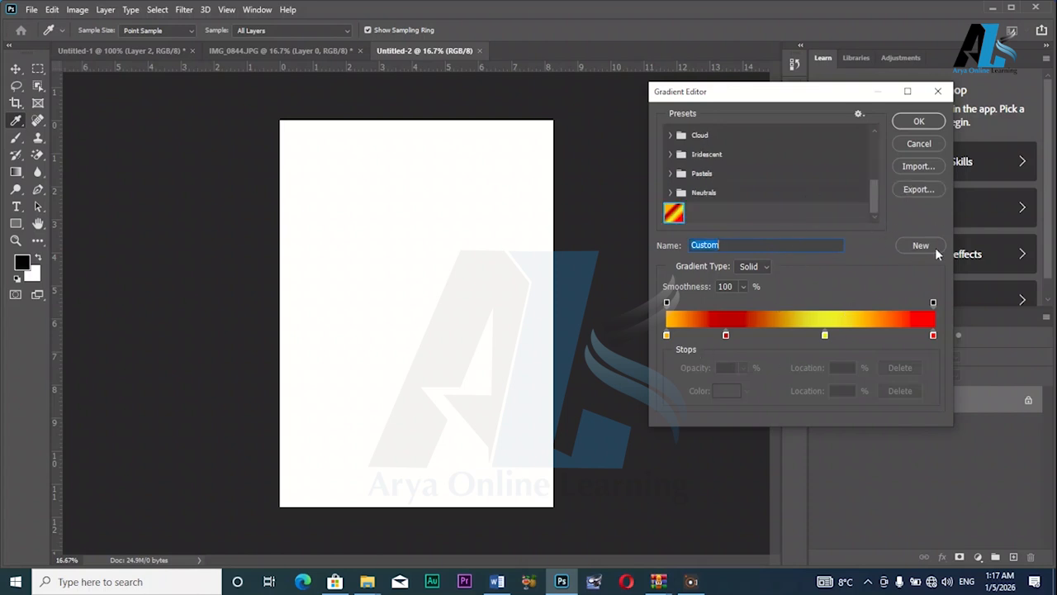
{"action": "left_click", "coordinate": [671, 173]}
{"action": "left_click", "coordinate": [667, 155]}
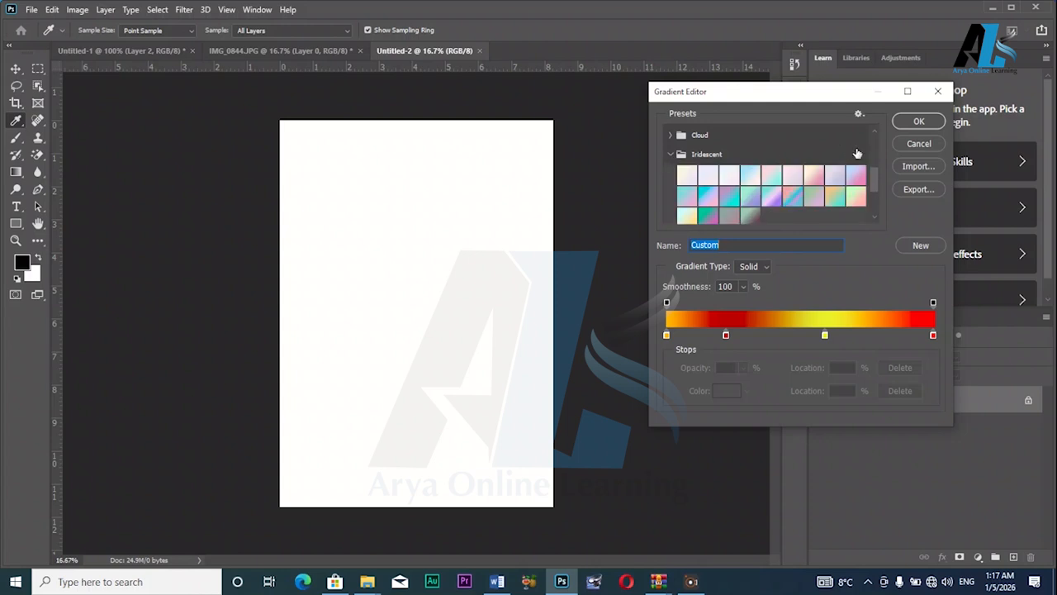
{"action": "left_click_drag", "start_coordinate": [871, 171], "coordinate": [871, 188]}
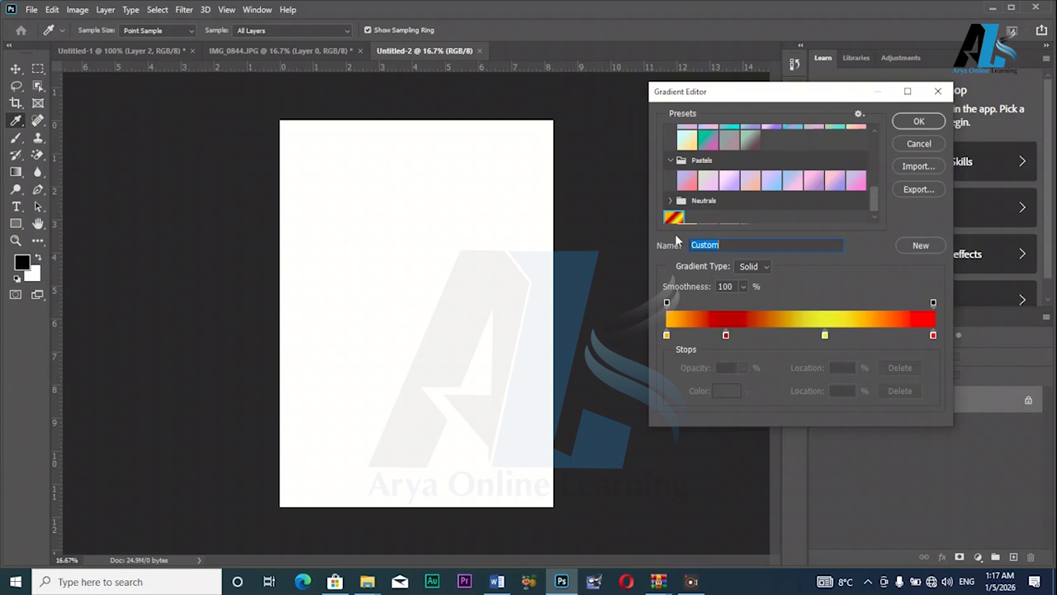
{"action": "left_click", "coordinate": [930, 144]}
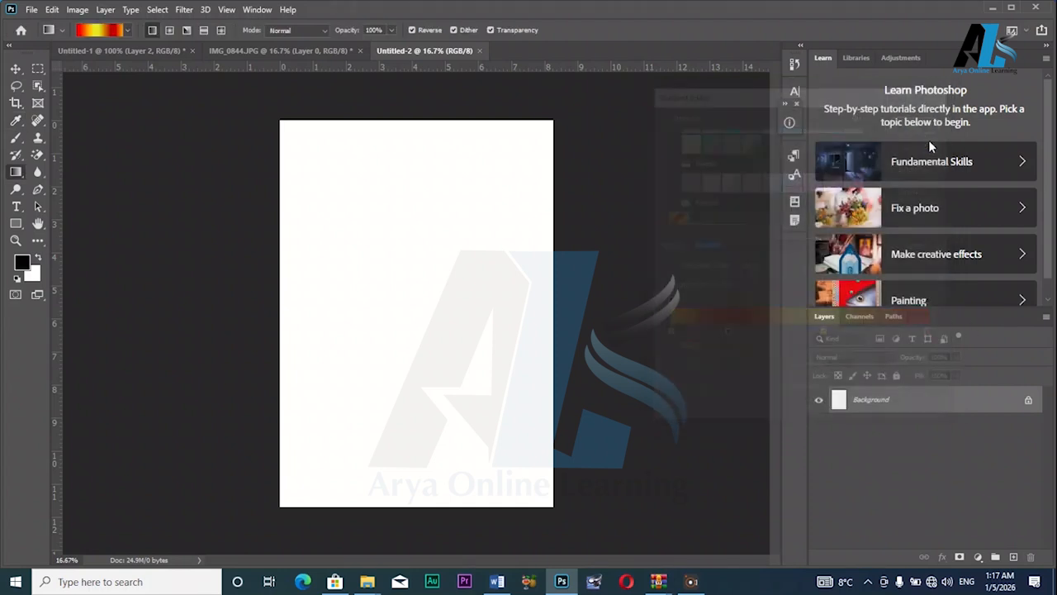
{"action": "left_click", "coordinate": [122, 32]}
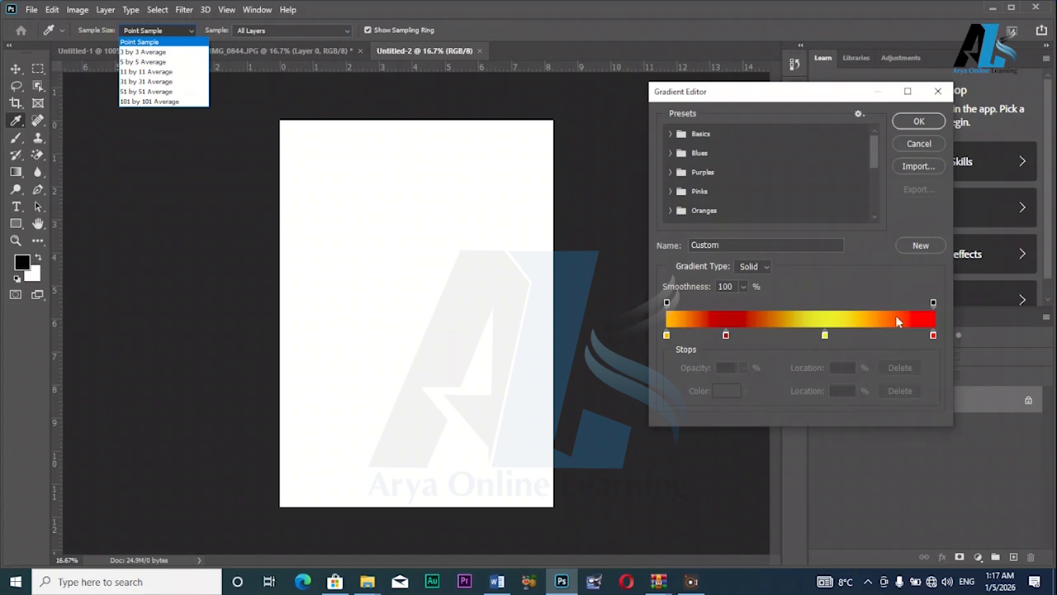
{"action": "left_click", "coordinate": [932, 96]}
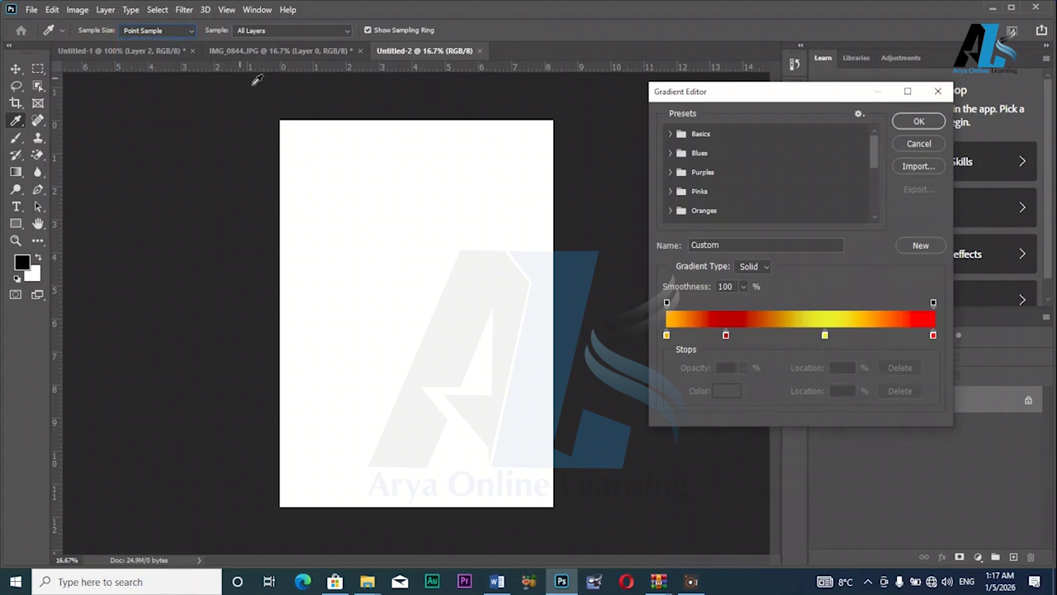
{"action": "left_click", "coordinate": [915, 143]}
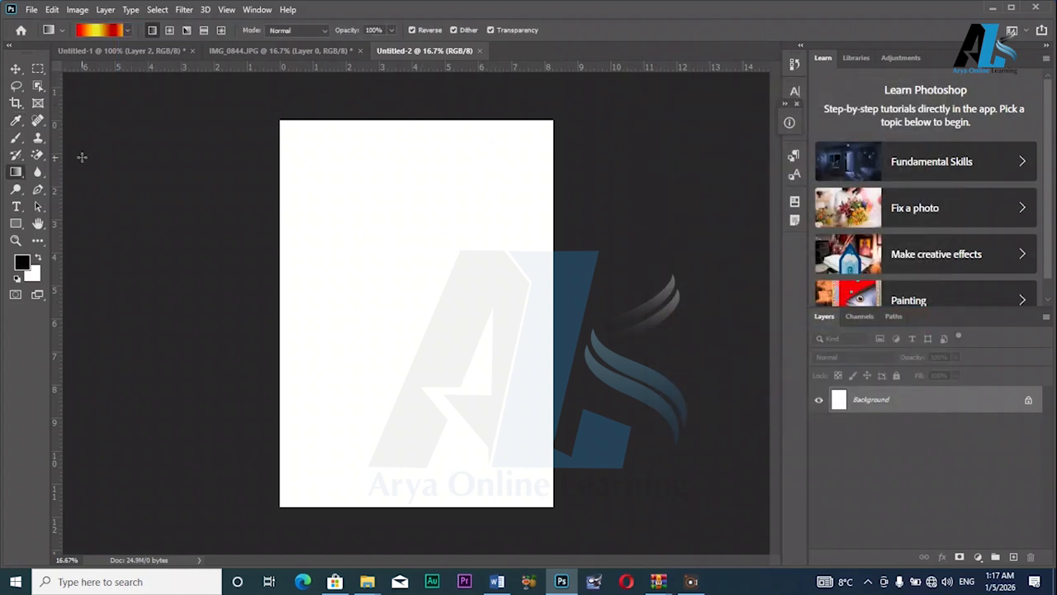